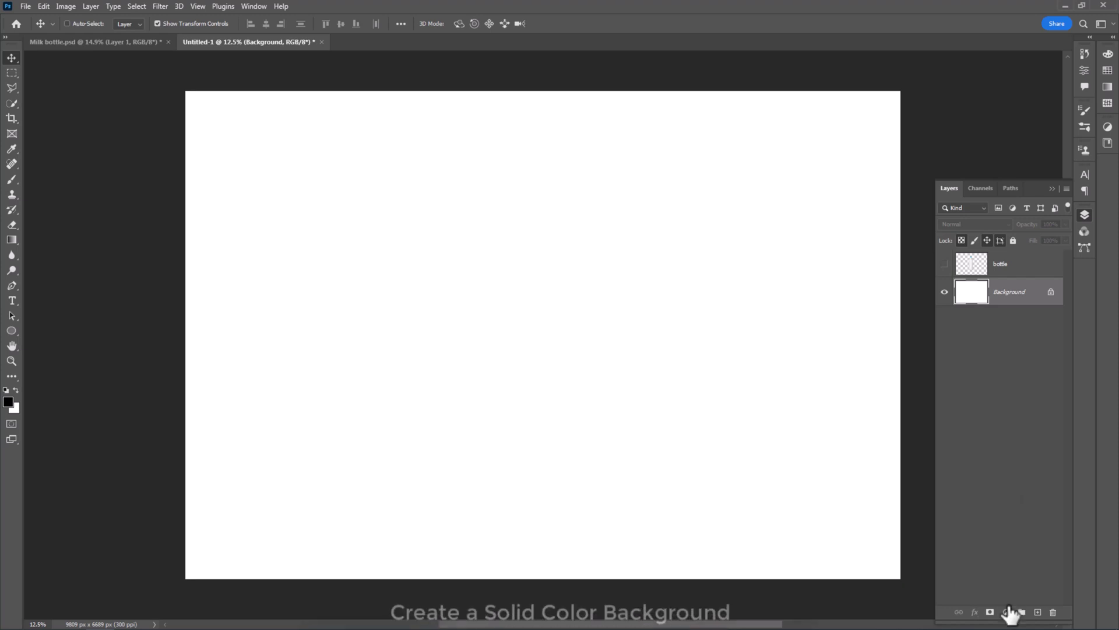
# Add a Solid Color fill layer in very light grey above the white Background layer
pyautogui.click(1006, 611)
pyautogui.click(1017, 407)
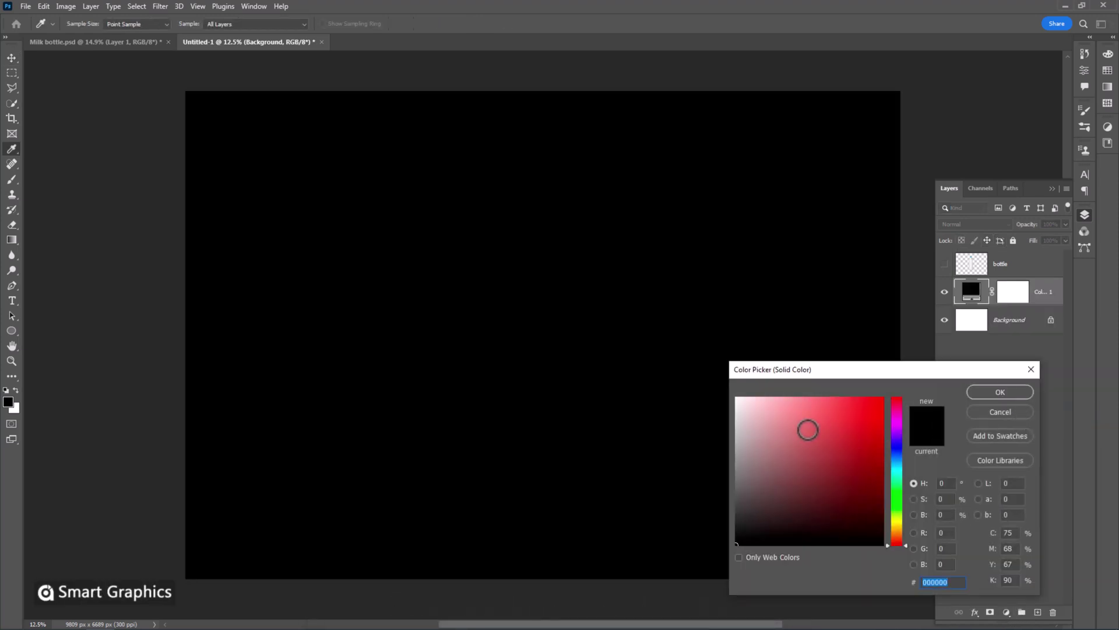
pyautogui.moveTo(807, 429); pyautogui.dragTo(724, 405)
pyautogui.click(982, 397)
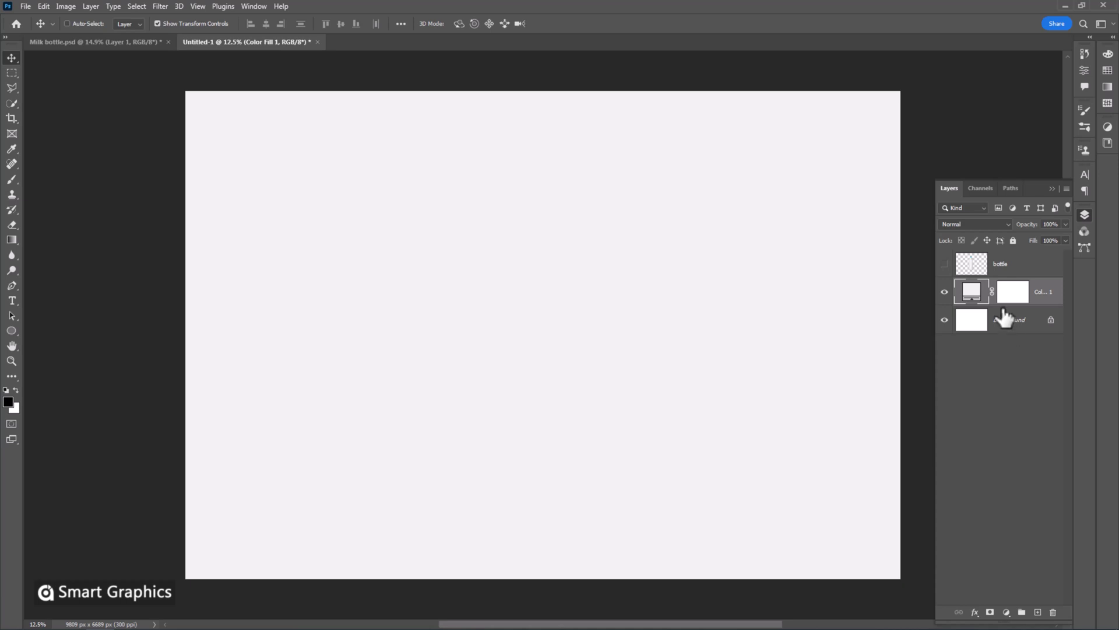
# Make the bottle layer visible and convert it to a Smart Object
pyautogui.click(945, 264)
pyautogui.click(1015, 273)
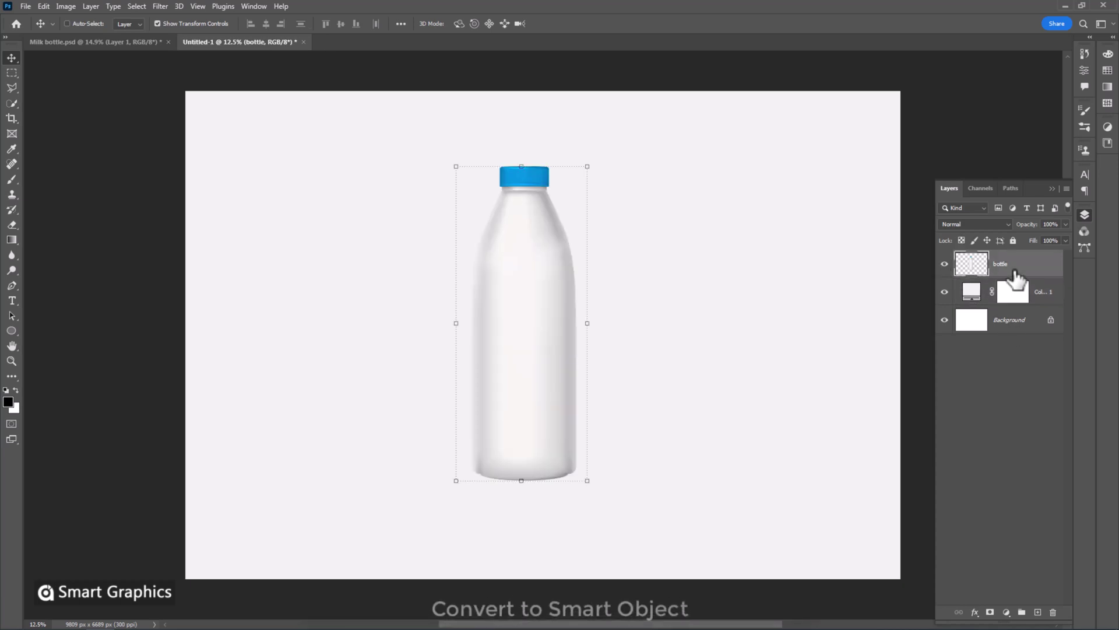
pyautogui.rightClick(1005, 274)
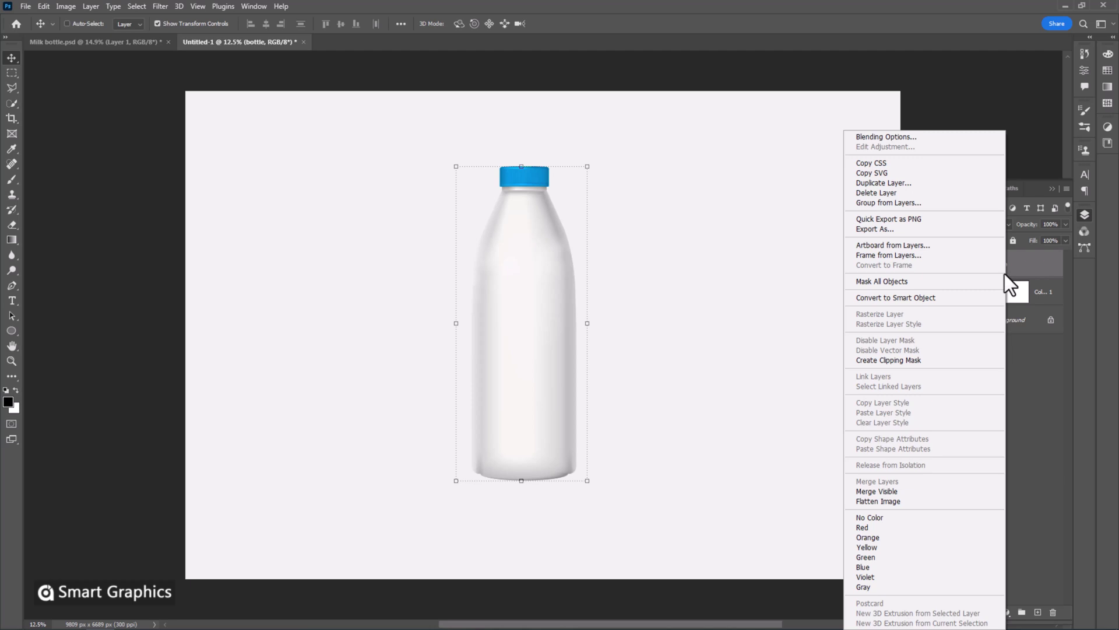
pyautogui.click(900, 297)
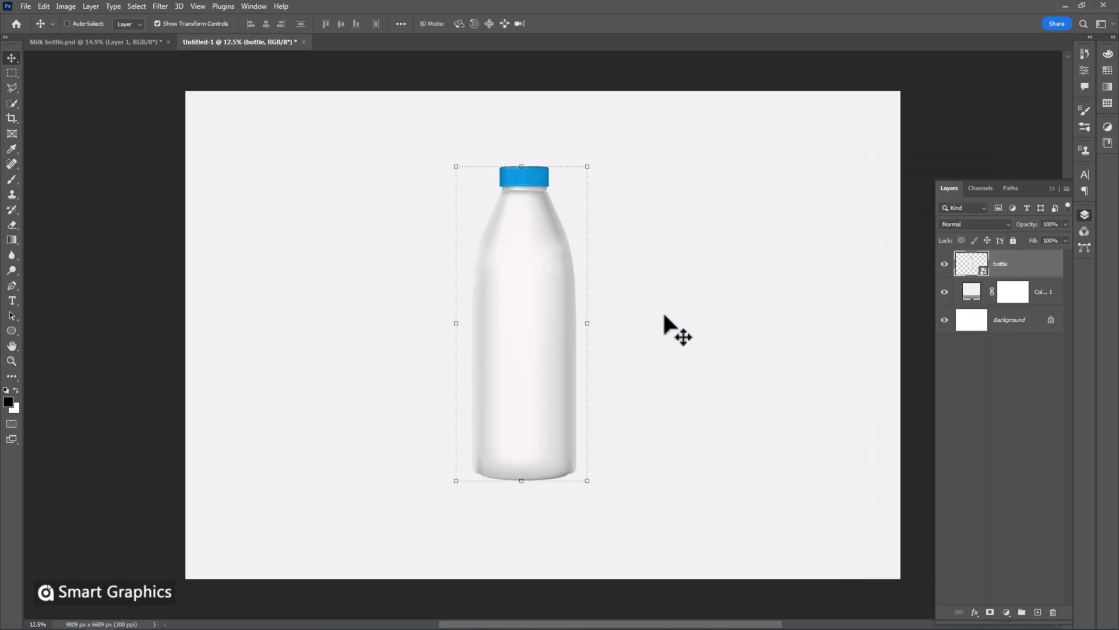
# Bring the milk splash2 layer from Milk bottle.psd onto the bottle and warp it to fit the bottle's outline
pyautogui.click(113, 42)
pyautogui.moveTo(530, 306); pyautogui.dragTo(538, 402)
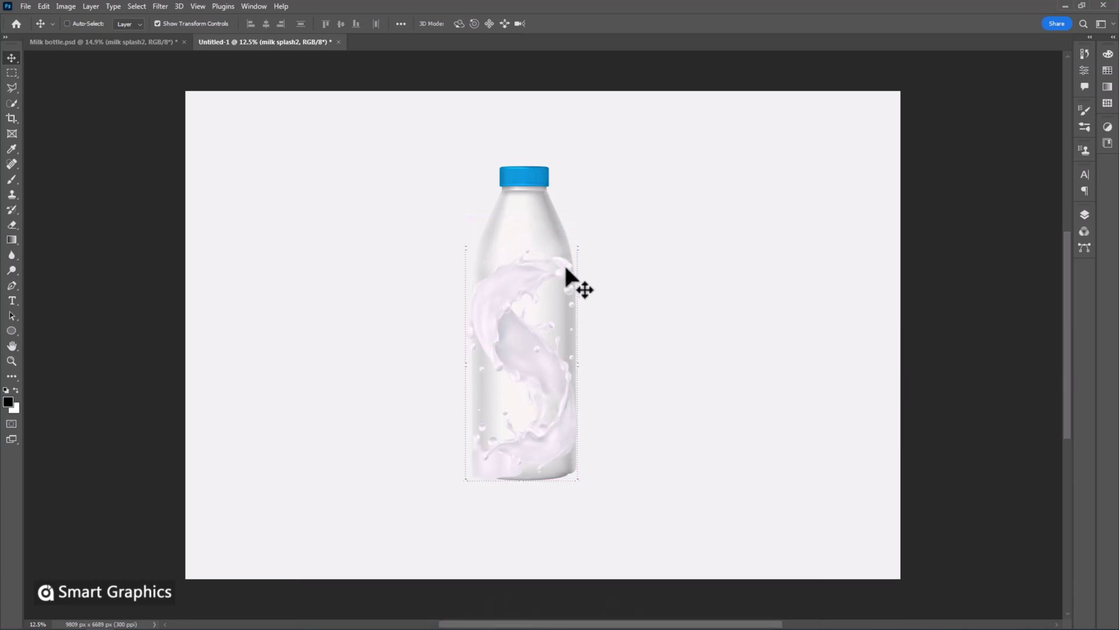
pyautogui.scroll(2, 564, 263)
pyautogui.hotkey('ctrl', 't')
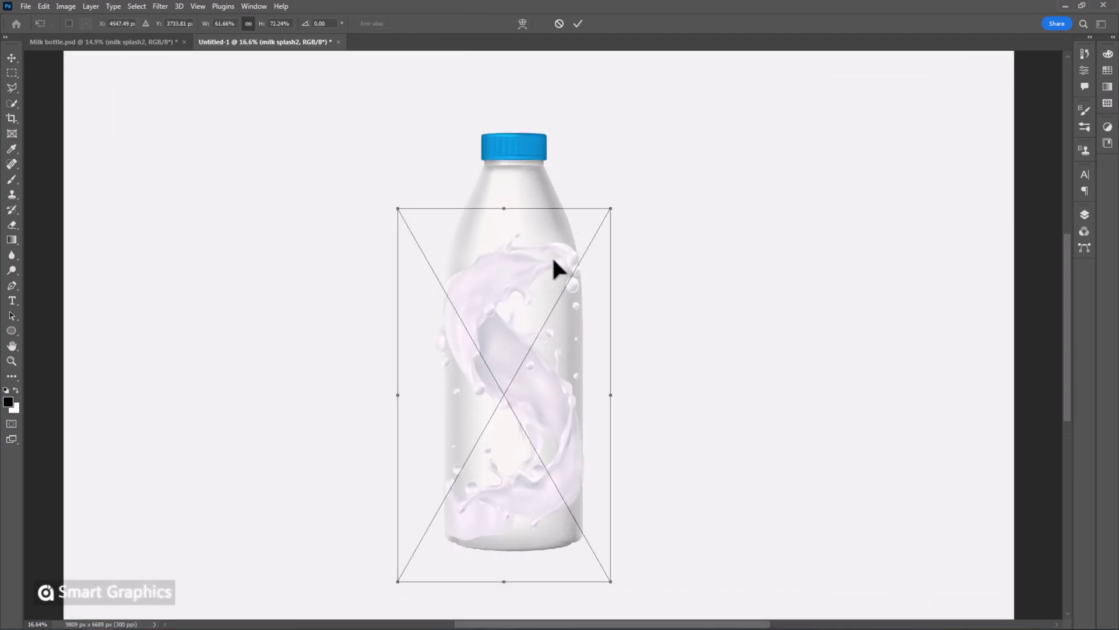
pyautogui.rightClick(575, 237)
pyautogui.click(610, 357)
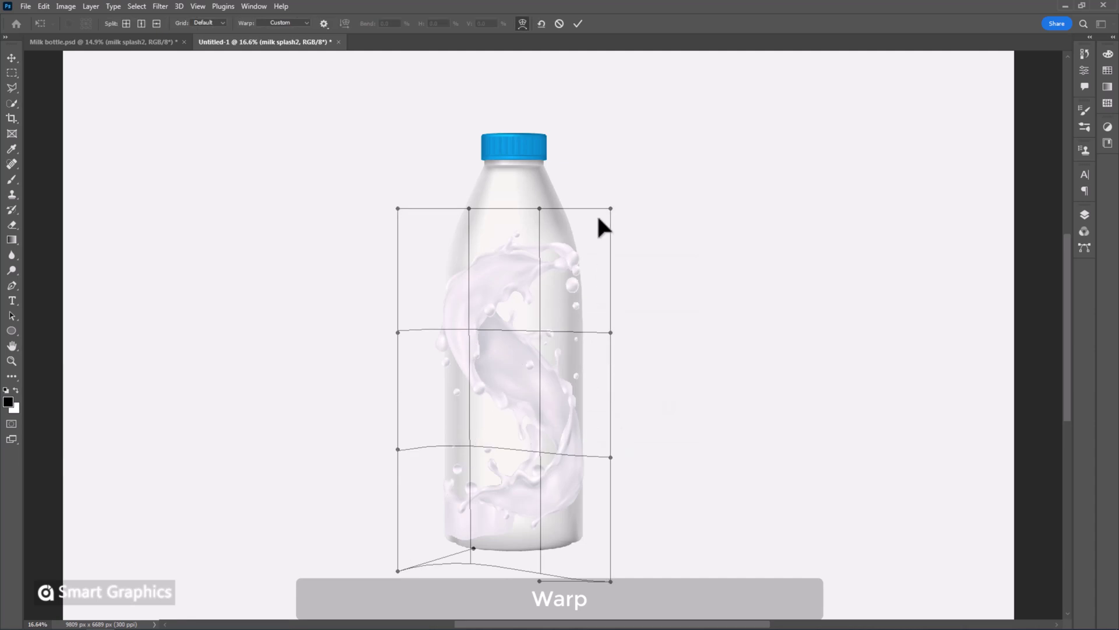
pyautogui.moveTo(611, 208); pyautogui.dragTo(608, 215)
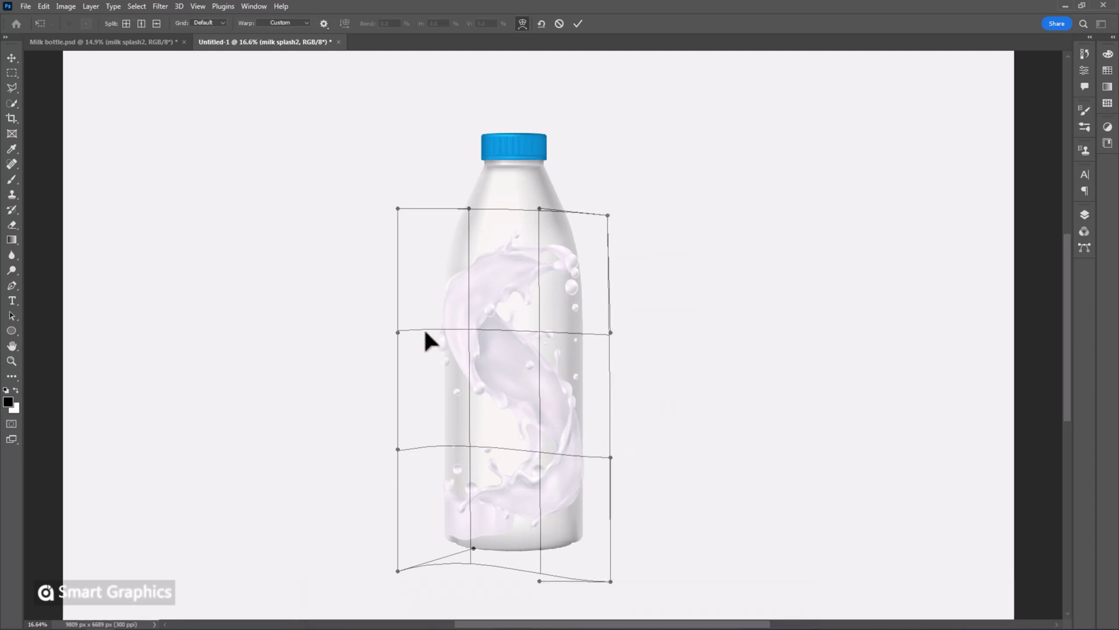
pyautogui.moveTo(405, 328)
pyautogui.mouseDown()
pyautogui.moveTo(415, 331)
pyautogui.moveTo(405, 331)
pyautogui.mouseUp()
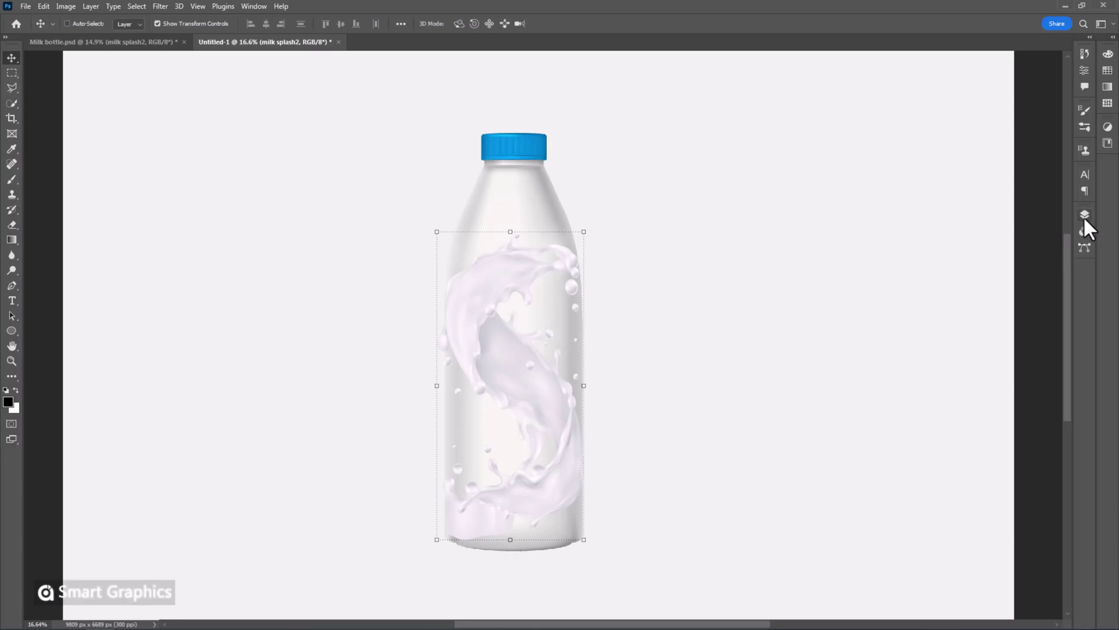
# Move the bottle layer above milk splash2, add a layer mask to it and invert the mask
pyautogui.click(1085, 215)
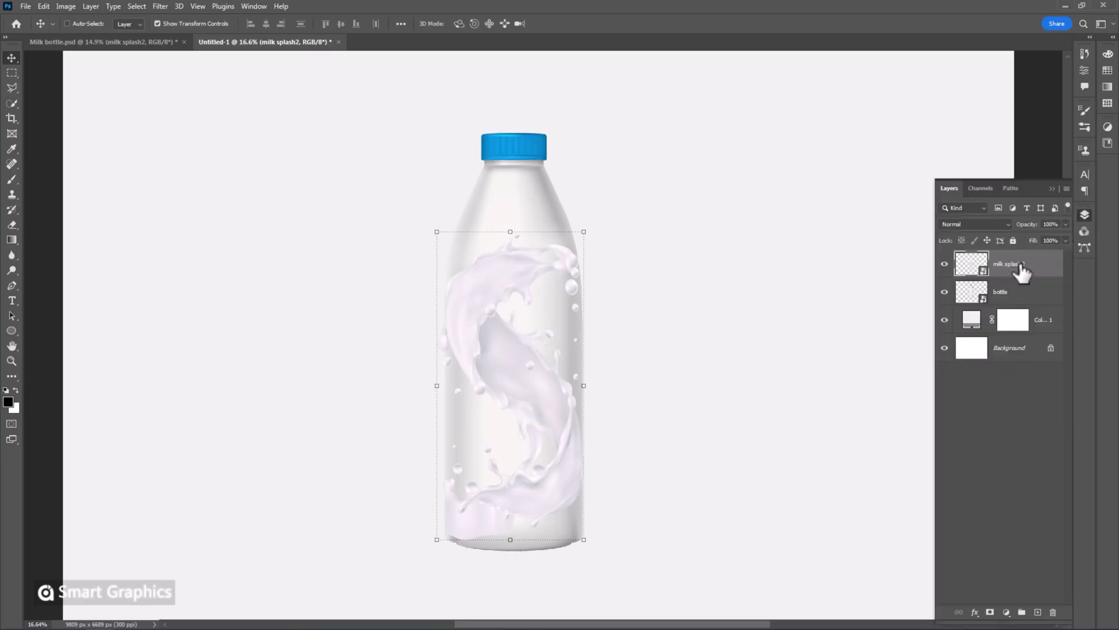
pyautogui.moveTo(1000, 292); pyautogui.dragTo(1005, 259)
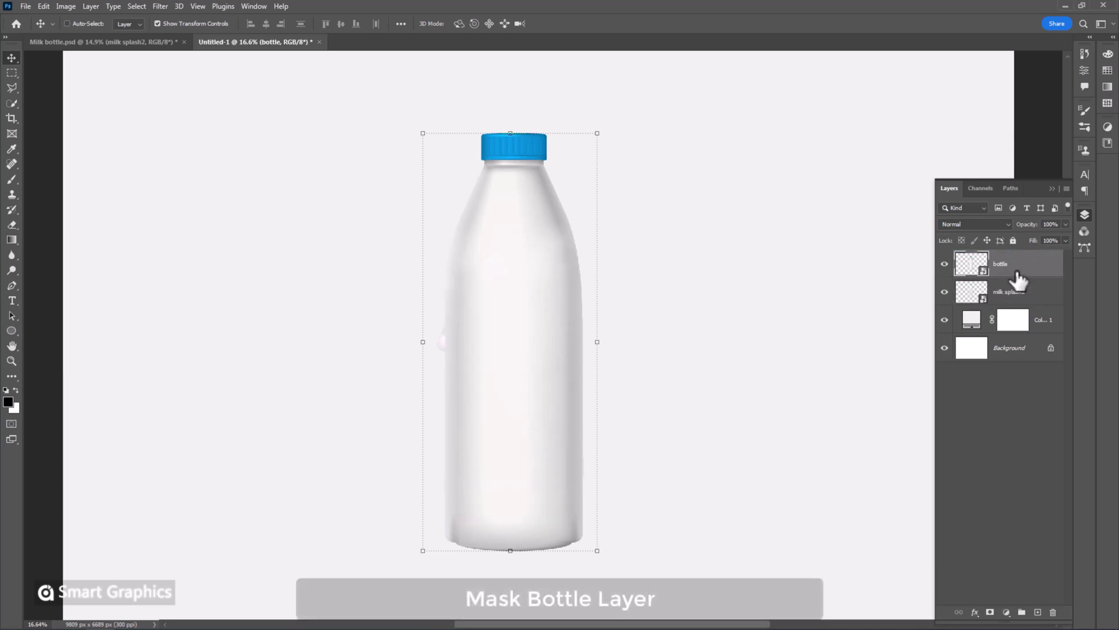
pyautogui.click(990, 612)
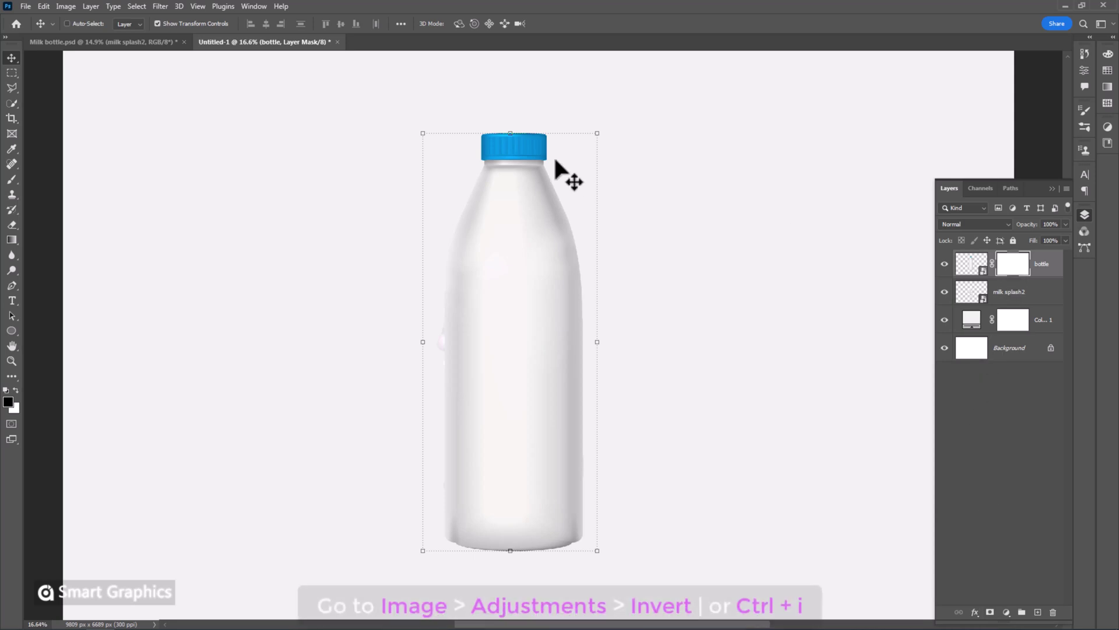
pyautogui.click(65, 7)
pyautogui.moveTo(112, 38)
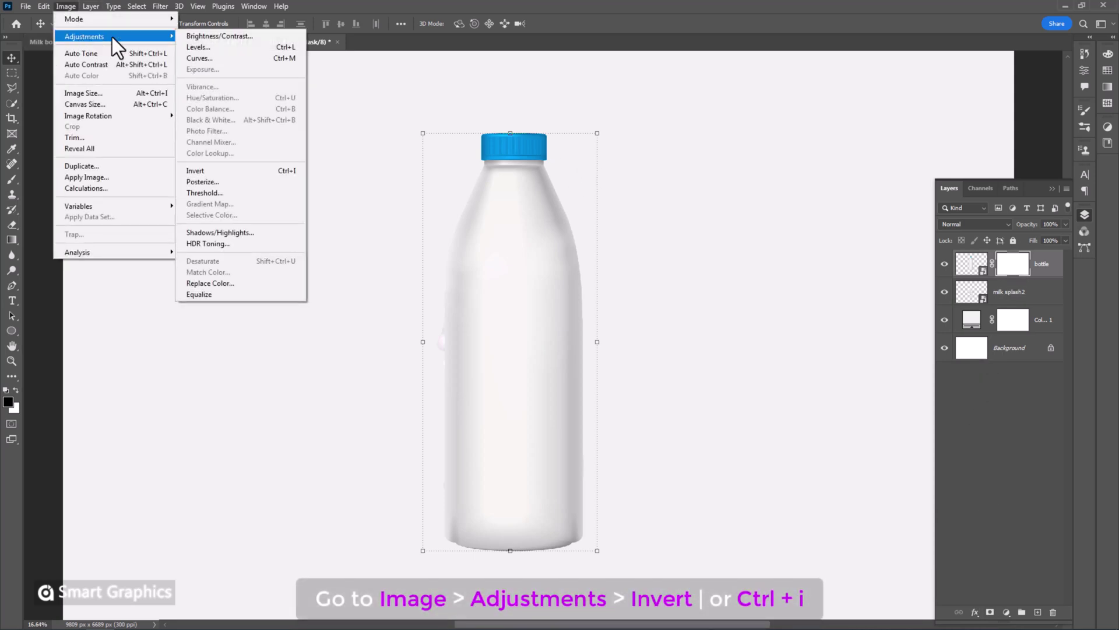
pyautogui.click(226, 170)
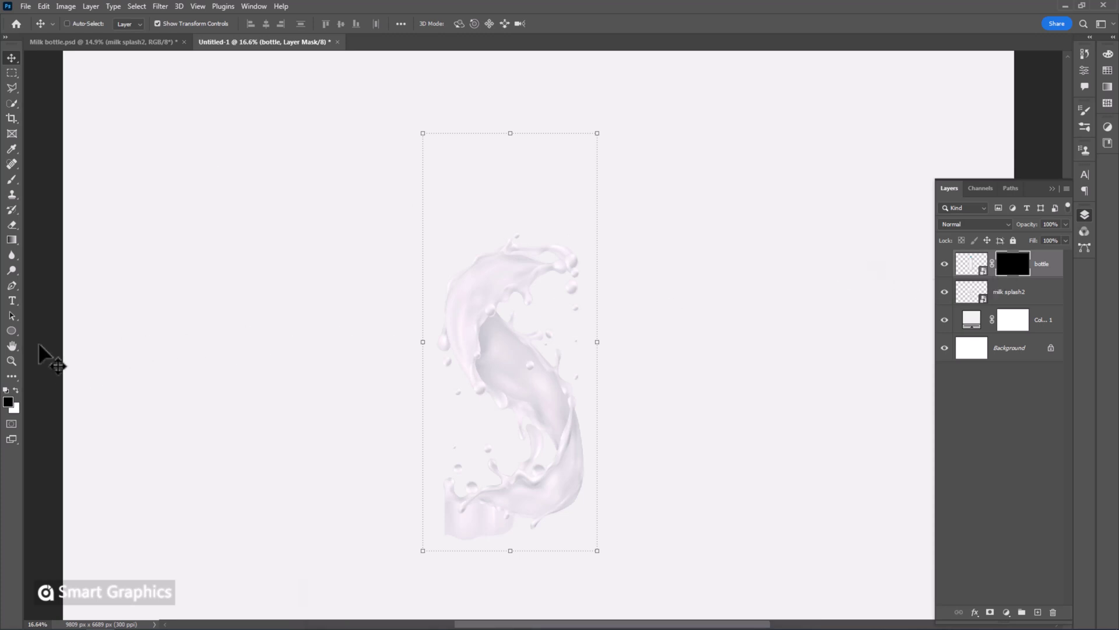
# Paint white on the bottle's mask with a round brush at about 43% hardness, revealing the cap, upper body and base around the splash
pyautogui.rightClick(7, 178)
pyautogui.click(42, 181)
pyautogui.rightClick(341, 269)
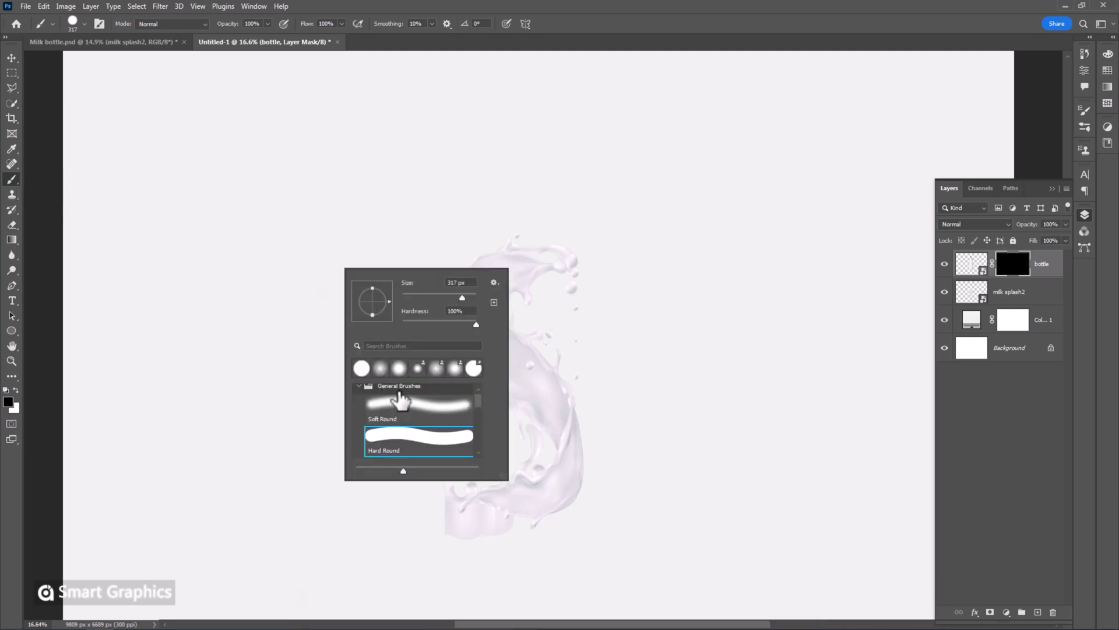
pyautogui.click(432, 324)
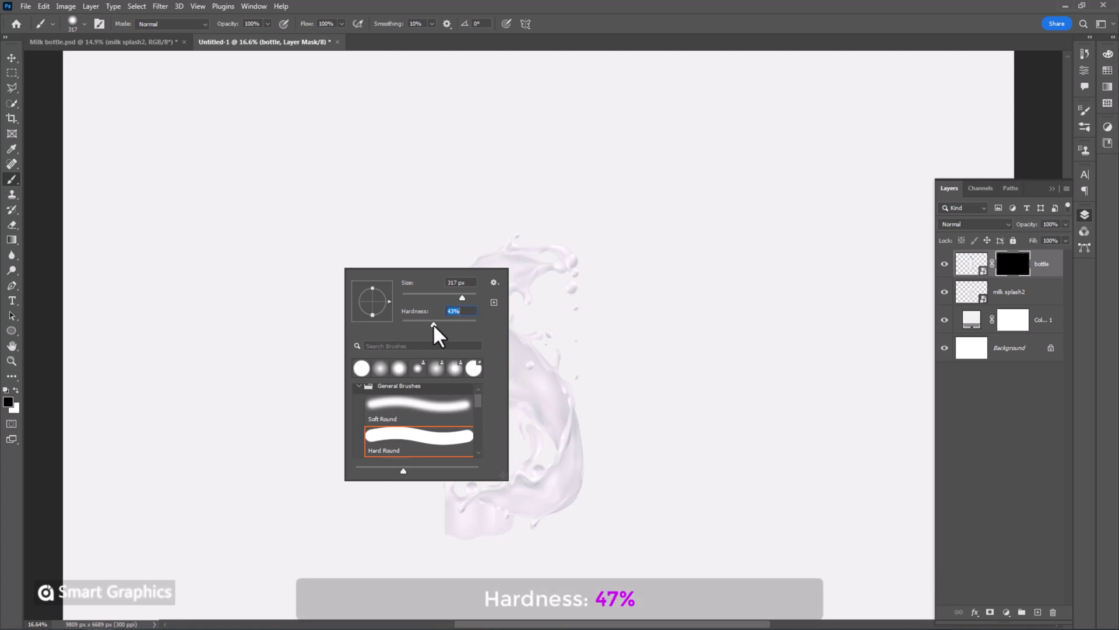
pyautogui.click(8, 402)
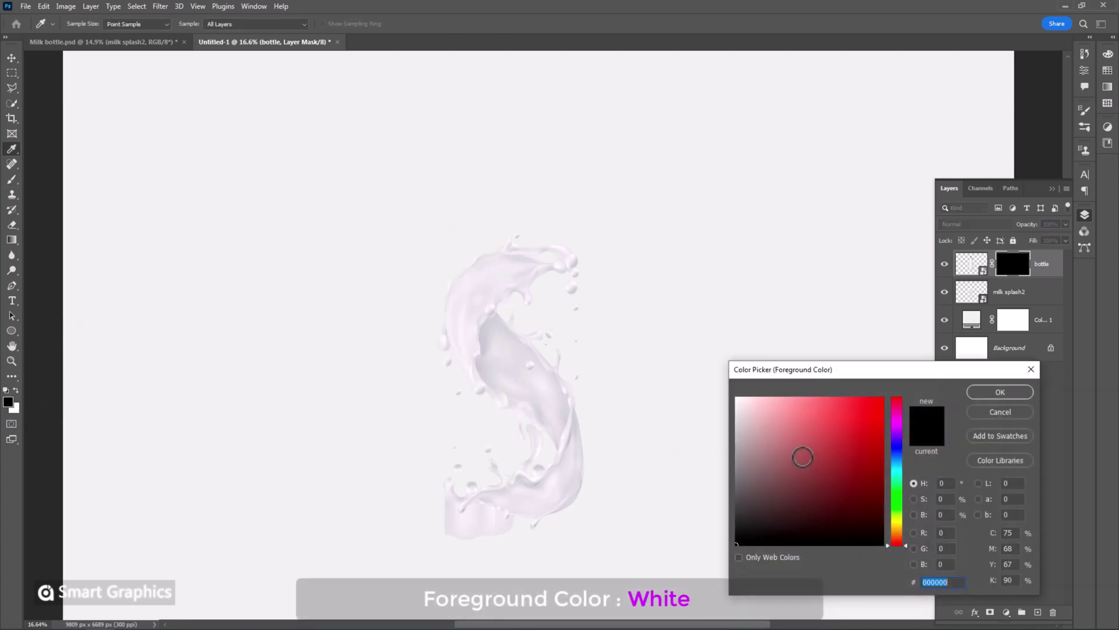
pyautogui.moveTo(802, 457); pyautogui.dragTo(732, 396)
pyautogui.click(1009, 391)
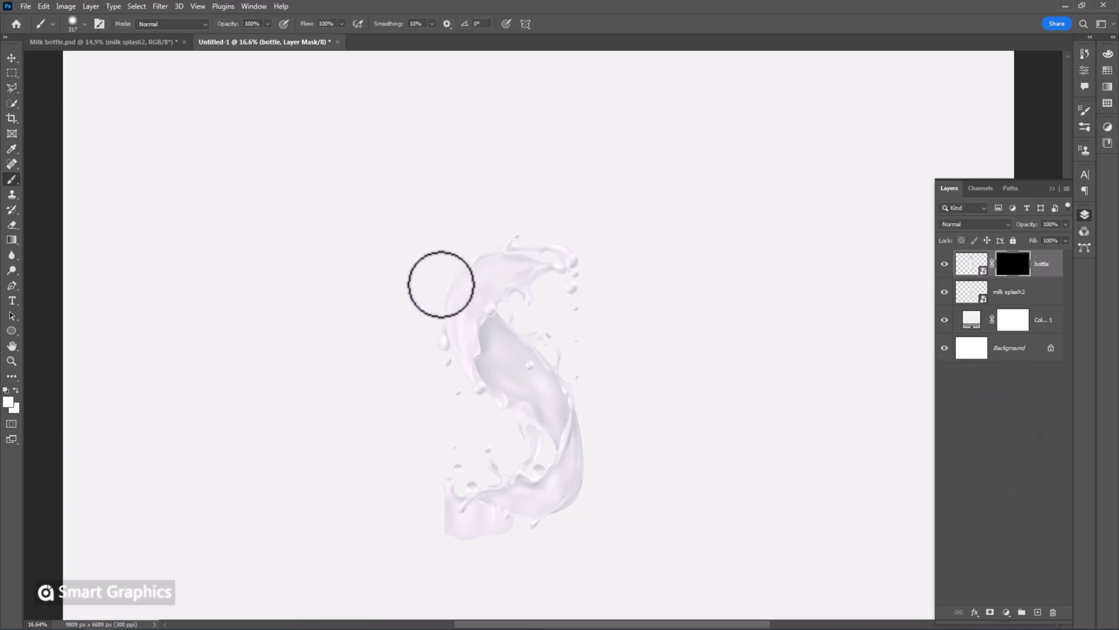
pyautogui.moveTo(442, 285)
pyautogui.mouseDown()
pyautogui.moveTo(480, 254)
pyautogui.moveTo(562, 247)
pyautogui.moveTo(565, 212)
pyautogui.moveTo(522, 115)
pyautogui.moveTo(413, 142)
pyautogui.moveTo(512, 142)
pyautogui.moveTo(479, 232)
pyautogui.moveTo(492, 170)
pyautogui.moveTo(484, 182)
pyautogui.moveTo(517, 115)
pyautogui.moveTo(486, 178)
pyautogui.mouseUp()
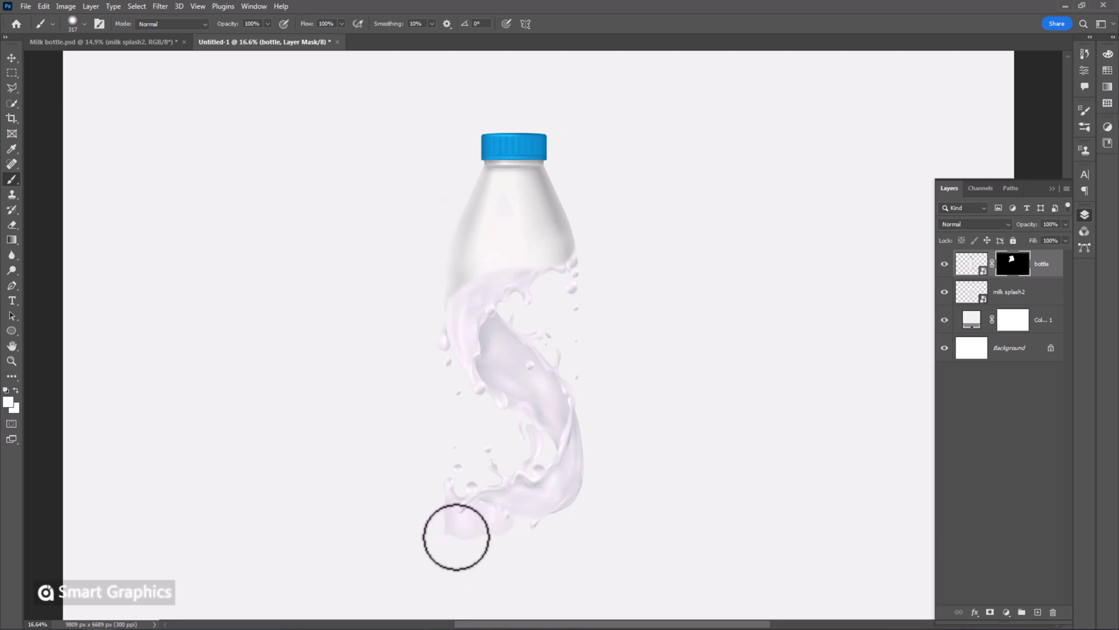
pyautogui.moveTo(456, 536)
pyautogui.mouseDown()
pyautogui.moveTo(500, 548)
pyautogui.moveTo(500, 521)
pyautogui.moveTo(536, 518)
pyautogui.moveTo(582, 485)
pyautogui.moveTo(577, 511)
pyautogui.moveTo(539, 541)
pyautogui.moveTo(503, 544)
pyautogui.moveTo(577, 532)
pyautogui.moveTo(541, 548)
pyautogui.moveTo(449, 547)
pyautogui.moveTo(443, 533)
pyautogui.moveTo(448, 551)
pyautogui.moveTo(490, 545)
pyautogui.moveTo(588, 506)
pyautogui.moveTo(546, 502)
pyautogui.mouseUp()
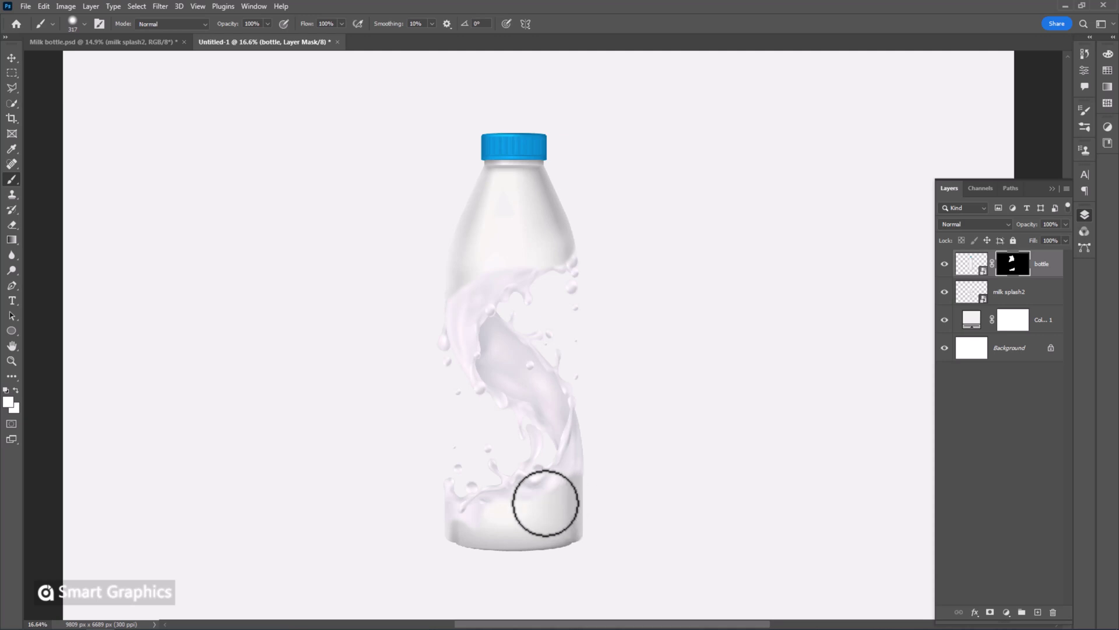
# Blend the bottle's base and upper body into the splash by painting its mask with a soft white brush at 28% opacity and 0% hardness
pyautogui.click(267, 24)
pyautogui.click(222, 37)
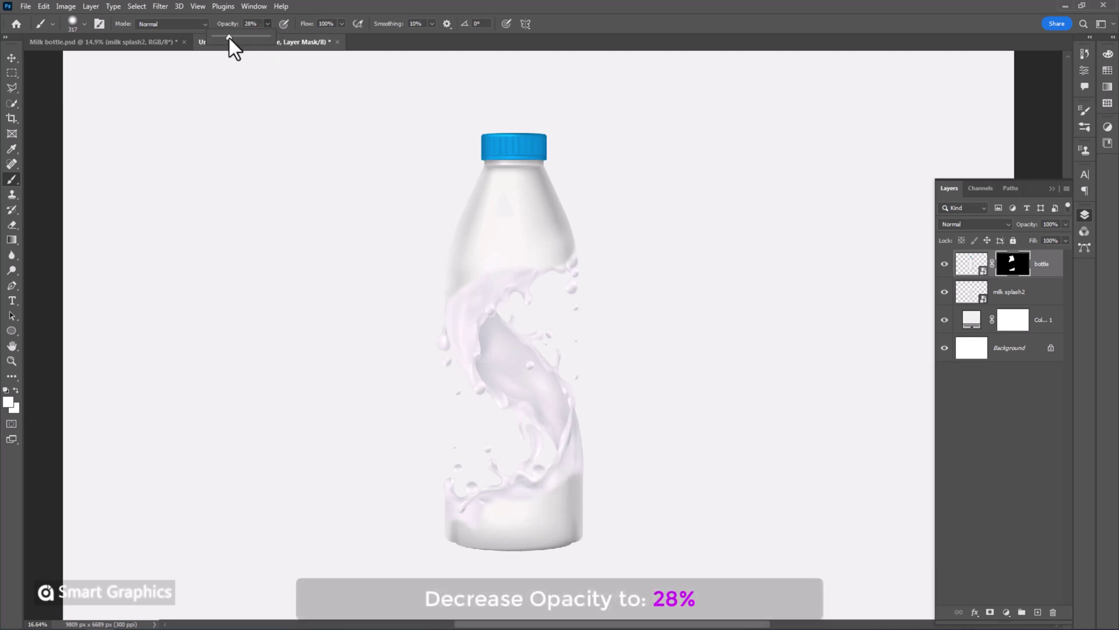
pyautogui.rightClick(418, 421)
pyautogui.moveTo(509, 473); pyautogui.dragTo(477, 471)
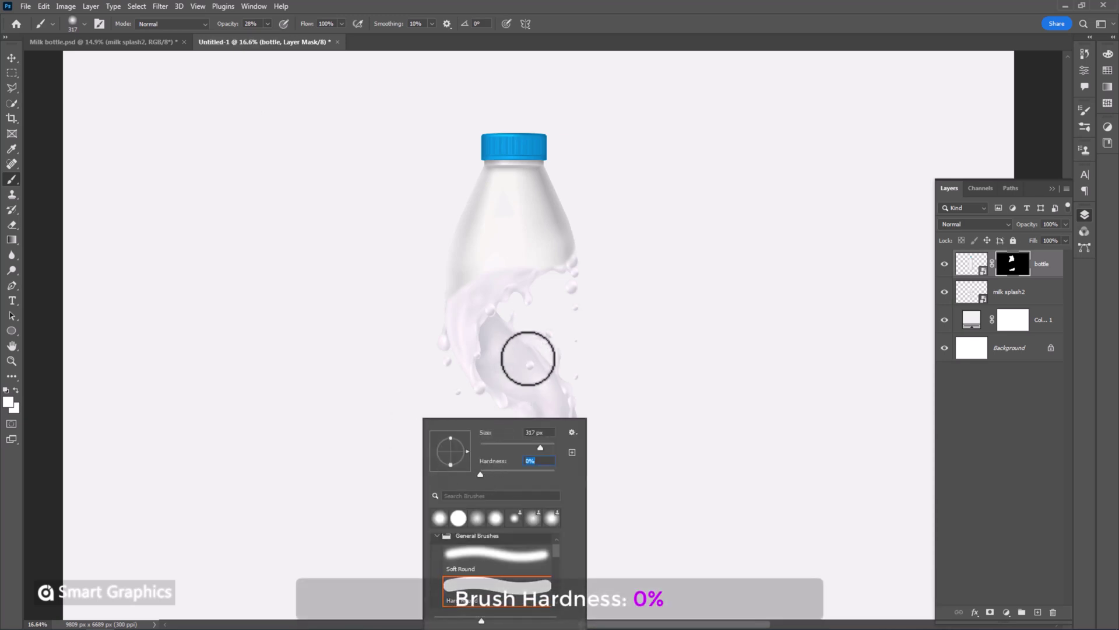
pyautogui.click(589, 38)
pyautogui.scroll(5, 532, 533)
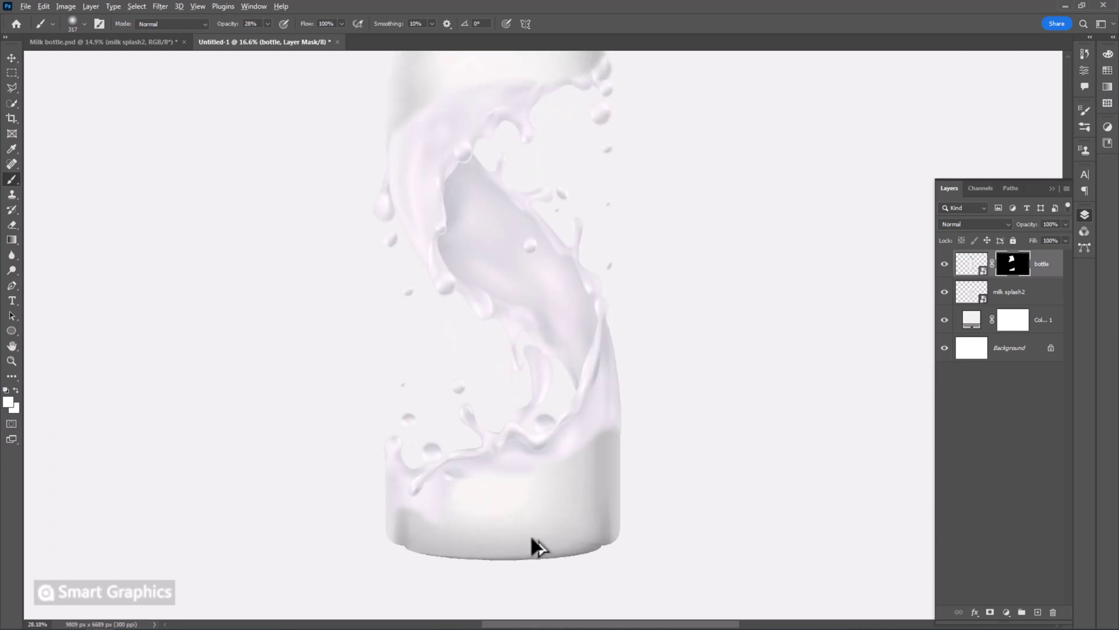
pyautogui.moveTo(503, 474)
pyautogui.mouseDown()
pyautogui.moveTo(440, 509)
pyautogui.moveTo(389, 499)
pyautogui.moveTo(424, 508)
pyautogui.moveTo(531, 473)
pyautogui.moveTo(600, 431)
pyautogui.moveTo(551, 466)
pyautogui.moveTo(529, 451)
pyautogui.moveTo(485, 473)
pyautogui.mouseUp()
pyautogui.rightClick(507, 458)
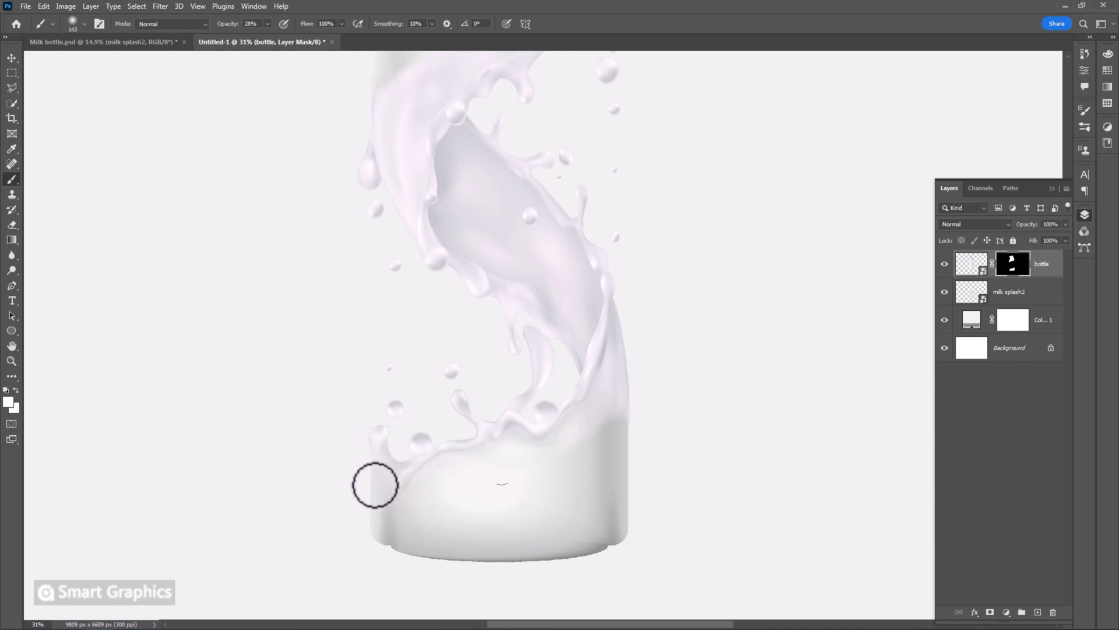
pyautogui.moveTo(617, 363)
pyautogui.mouseDown()
pyautogui.moveTo(607, 370)
pyautogui.moveTo(617, 460)
pyautogui.mouseUp()
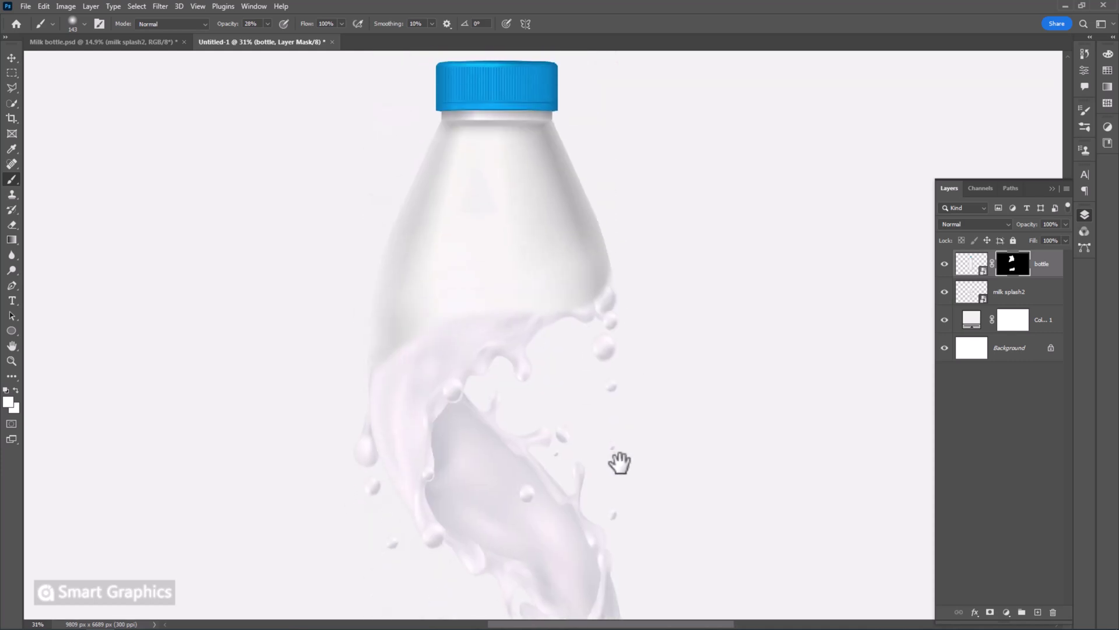
pyautogui.moveTo(497, 230)
pyautogui.mouseDown()
pyautogui.moveTo(522, 234)
pyautogui.moveTo(501, 252)
pyautogui.mouseUp()
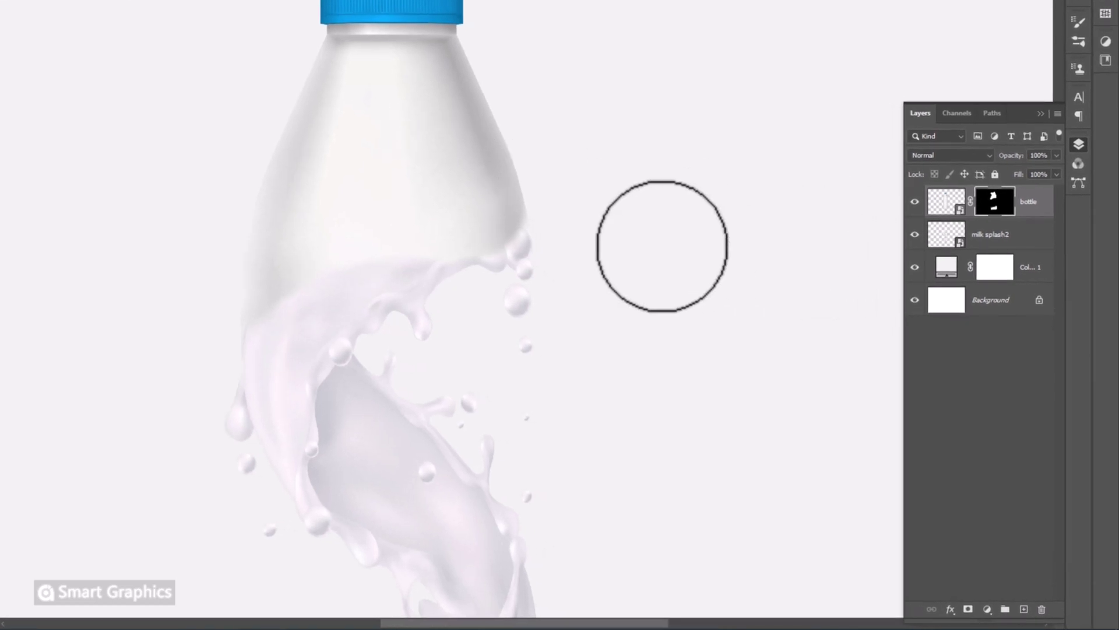
# Add a Levels adjustment clipped to the bottle layer and raise its midtones to about 1.64 to match the splash's colour
pyautogui.click(987, 609)
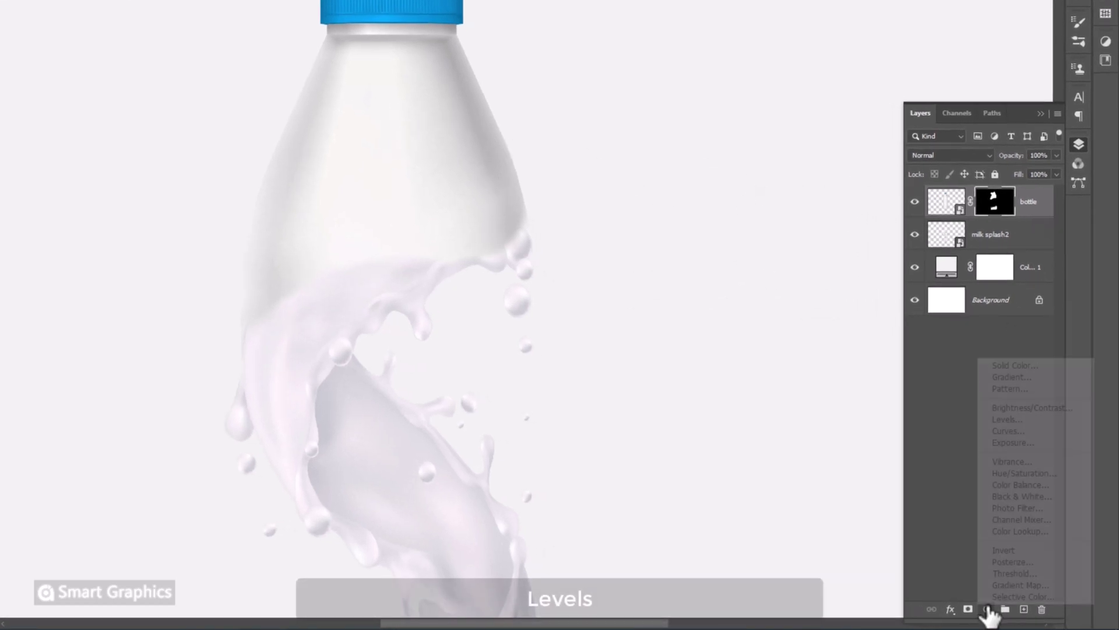
pyautogui.click(1017, 421)
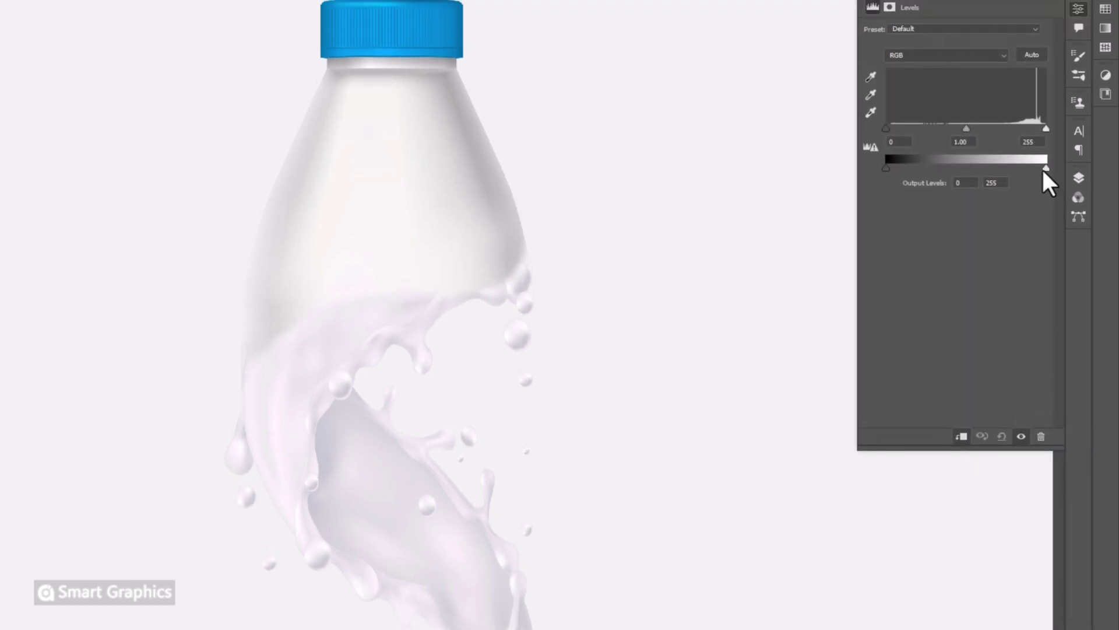
pyautogui.click(1043, 204)
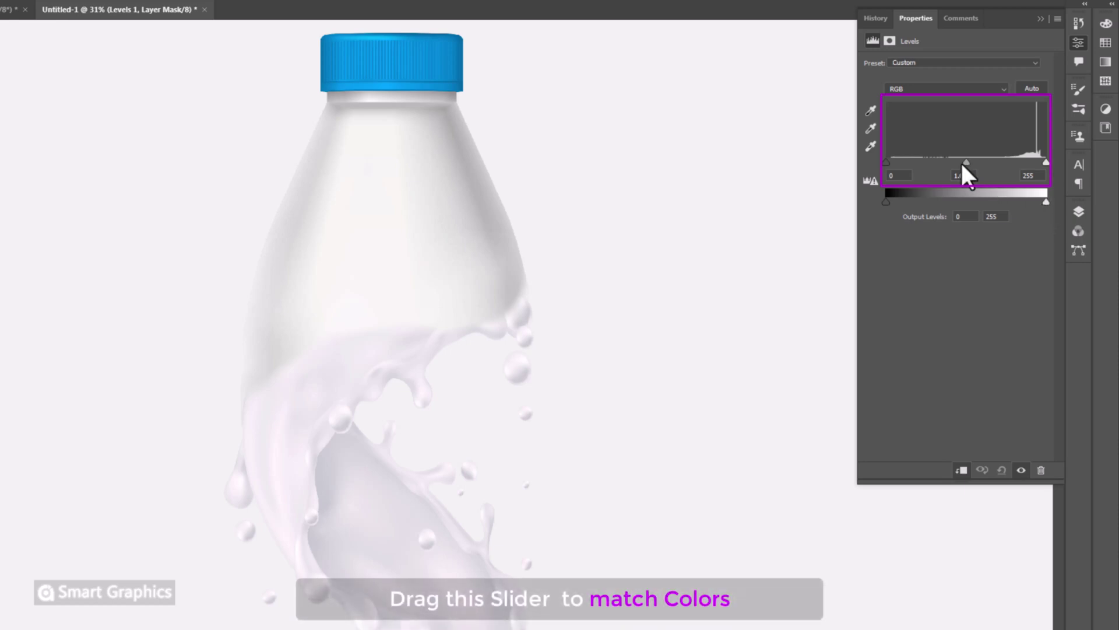
pyautogui.moveTo(965, 163); pyautogui.dragTo(946, 164)
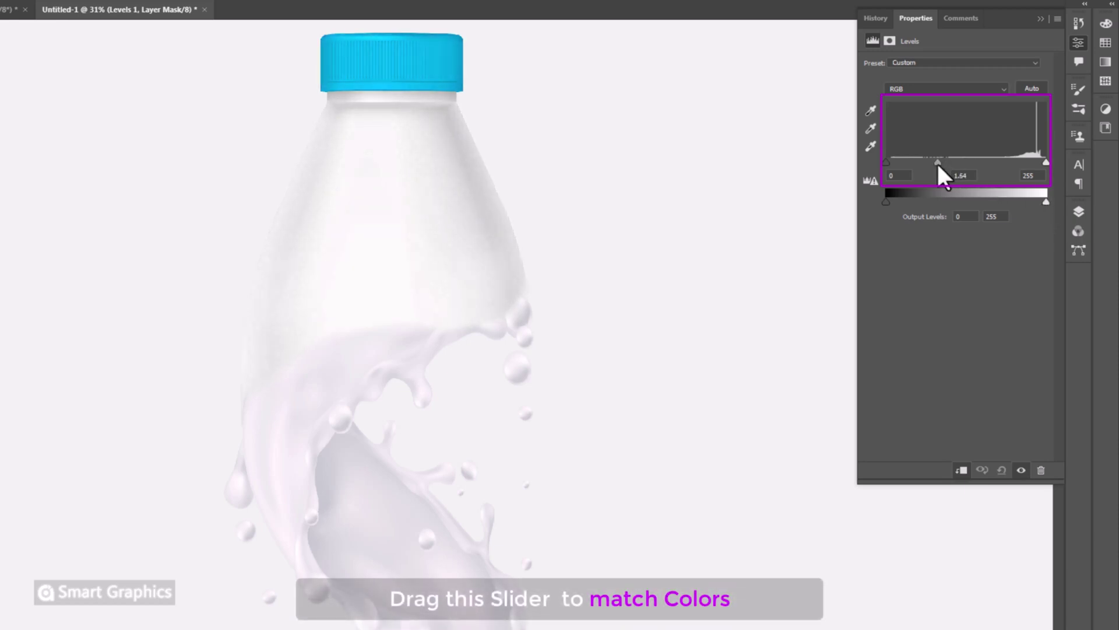
pyautogui.click(1040, 18)
# Group the Levels, bottle and milk splash2 layers, name the group Bottle, and select the solid colour fill layer
pyautogui.click(1078, 211)
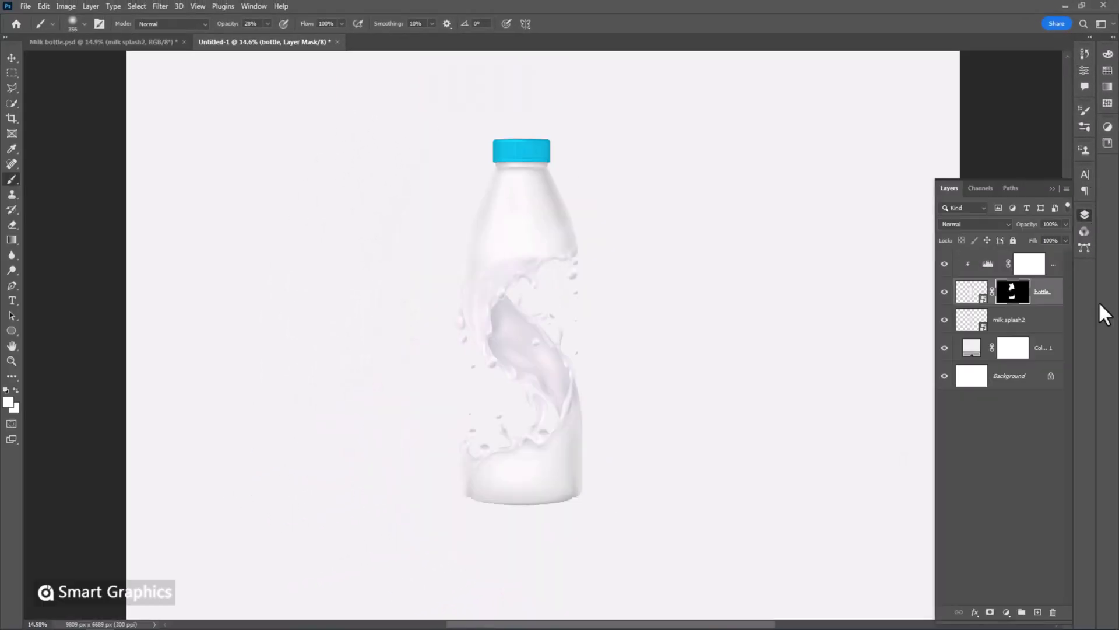
pyautogui.keyDown('shift'); pyautogui.click(1045, 324); pyautogui.keyUp('shift')
pyautogui.keyDown('shift'); pyautogui.click(1050, 264); pyautogui.keyUp('shift')
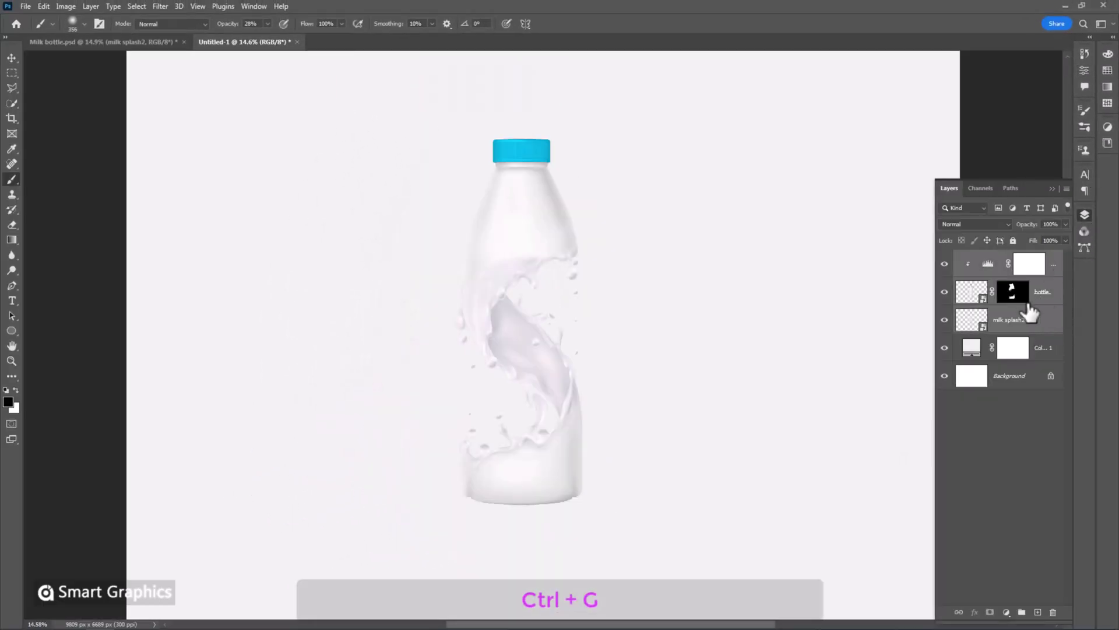
pyautogui.hotkey('ctrl', 'g')
pyautogui.doubleClick(990, 258)
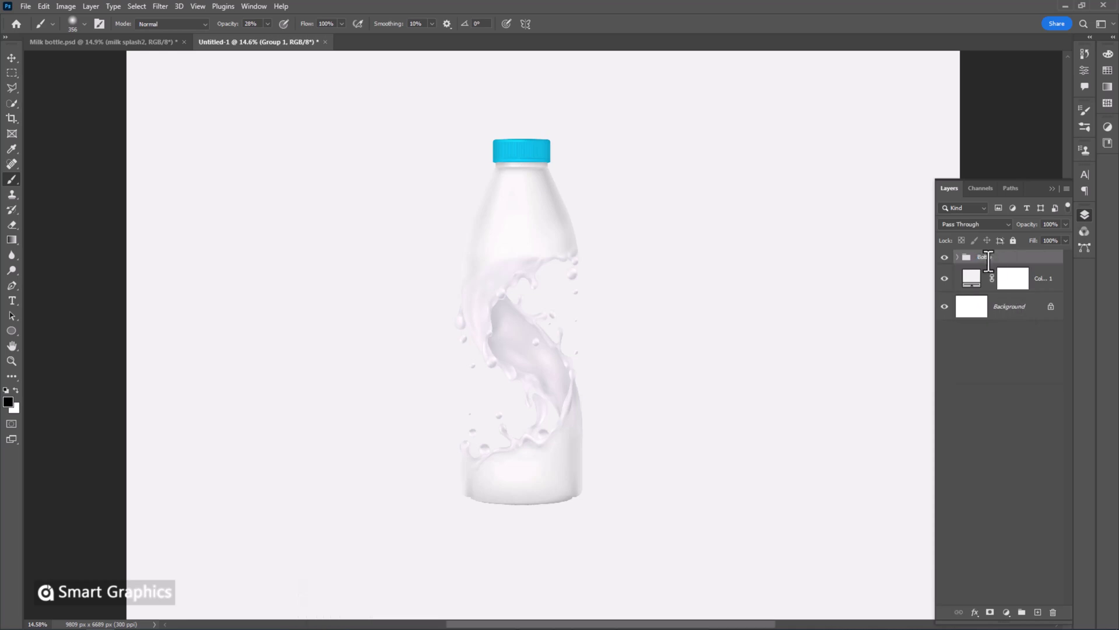
pyautogui.click(1037, 292)
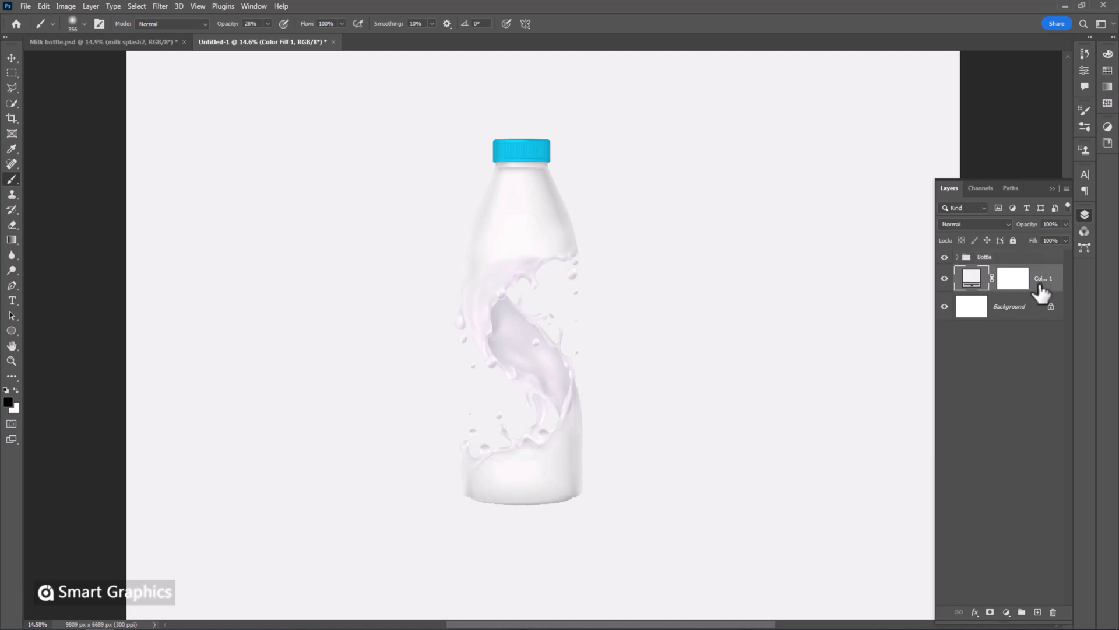
# On a new layer below the Bottle group, paint one black dab beside the bottle with a 2520 px Soft Round brush at 69% opacity
pyautogui.click(1037, 611)
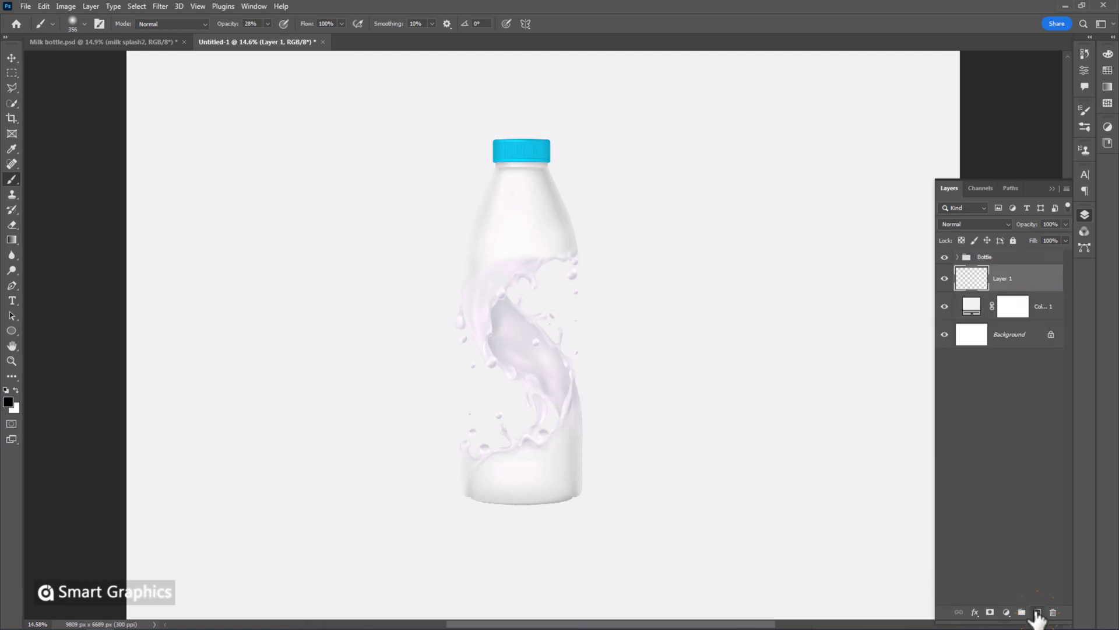
pyautogui.rightClick(11, 180)
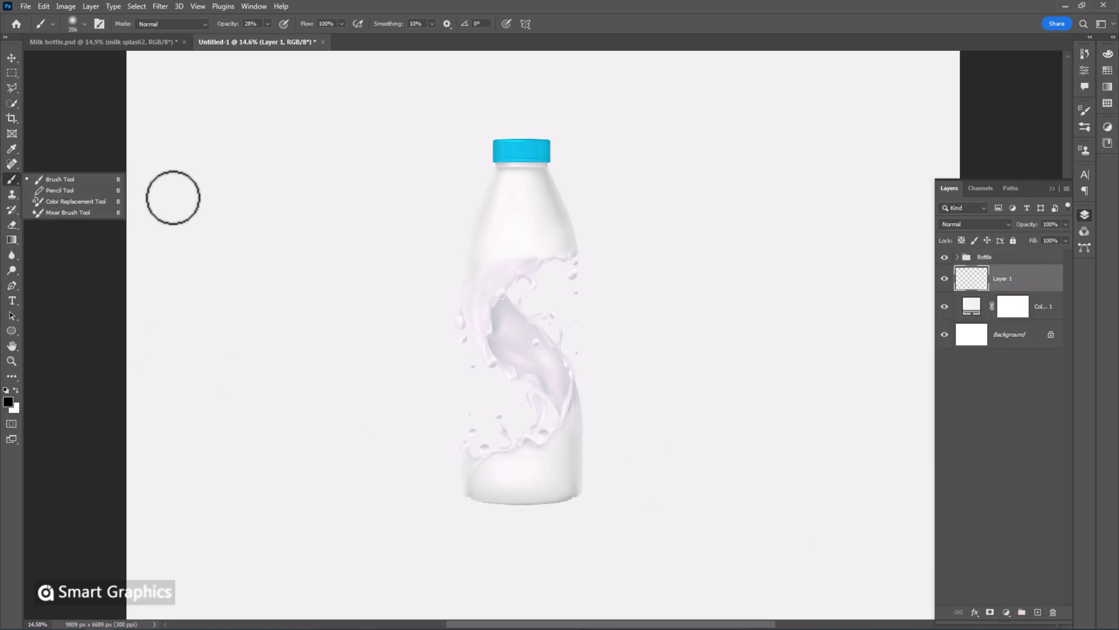
pyautogui.click(96, 179)
pyautogui.rightClick(327, 257)
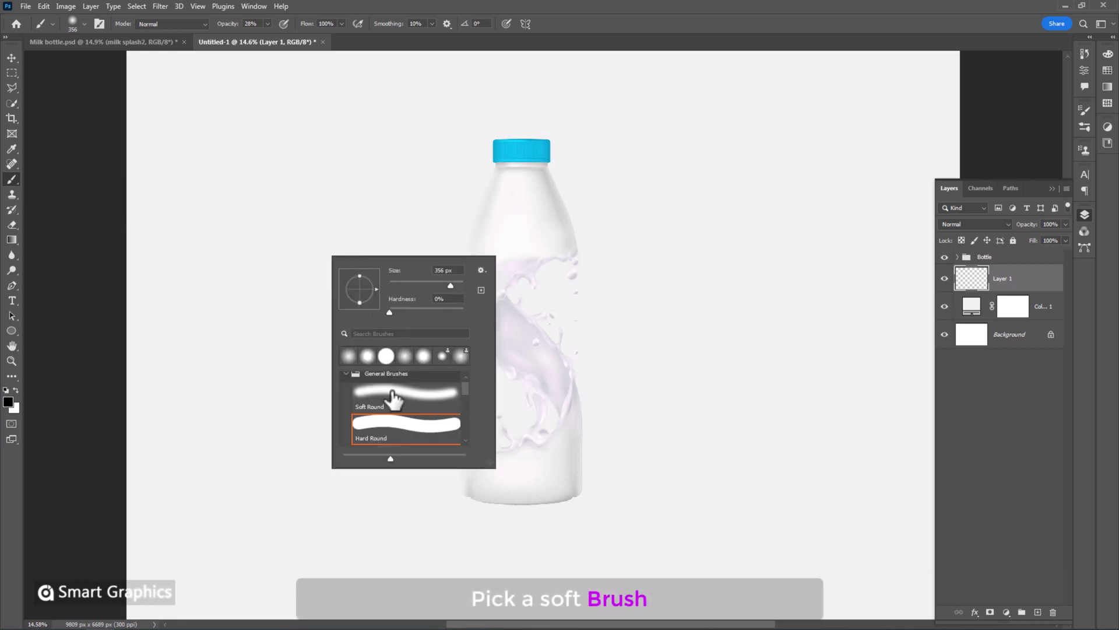
pyautogui.click(459, 285)
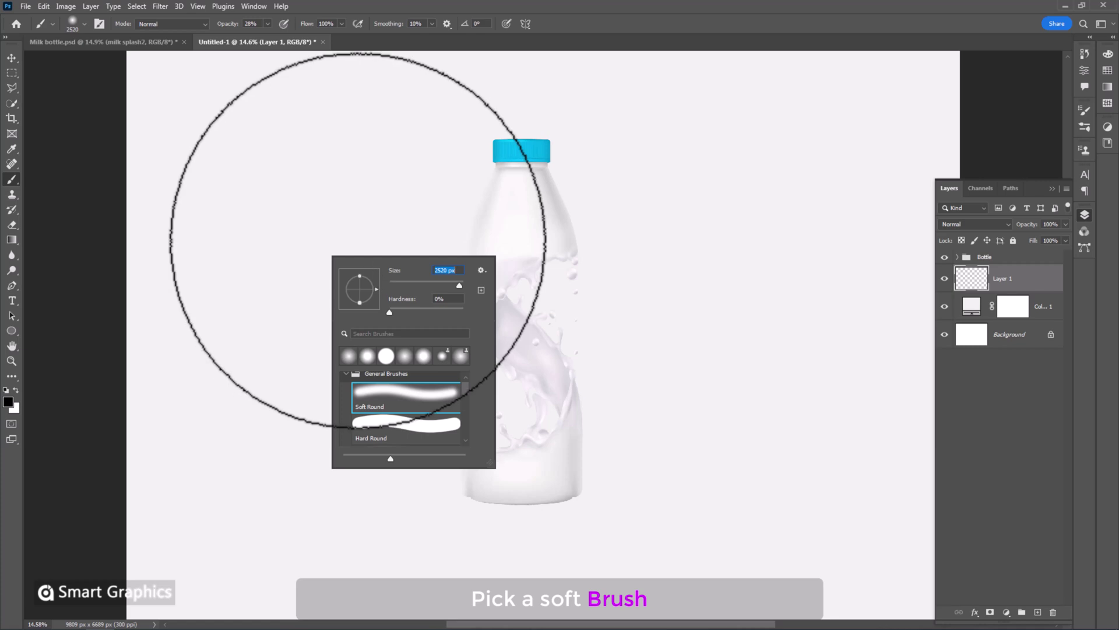
pyautogui.moveTo(225, 26); pyautogui.dragTo(260, 33)
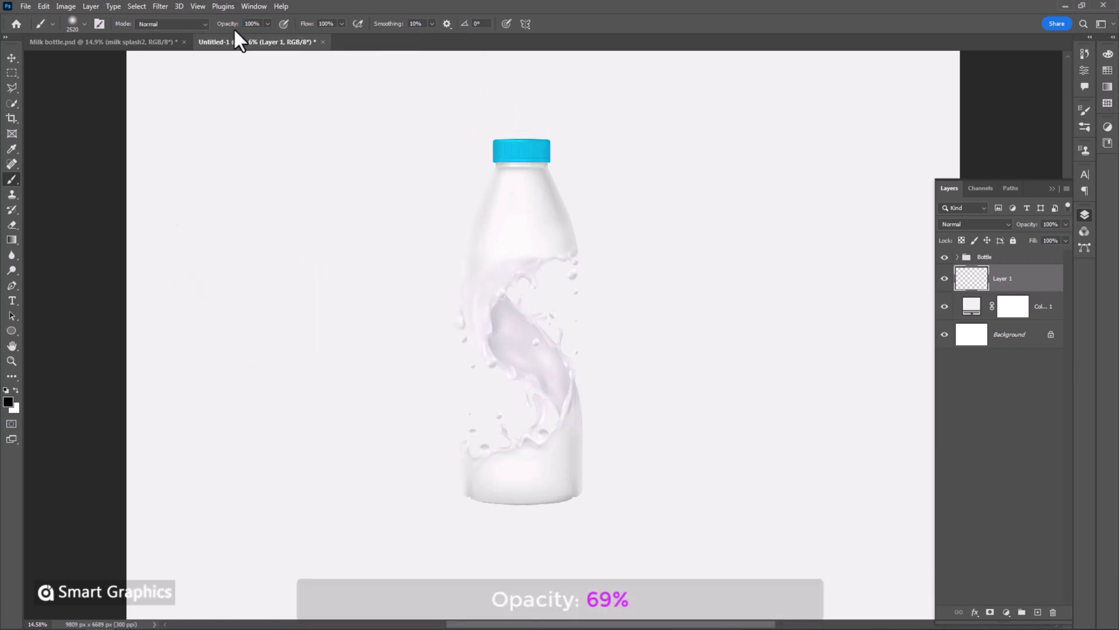
pyautogui.moveTo(237, 32); pyautogui.dragTo(217, 32)
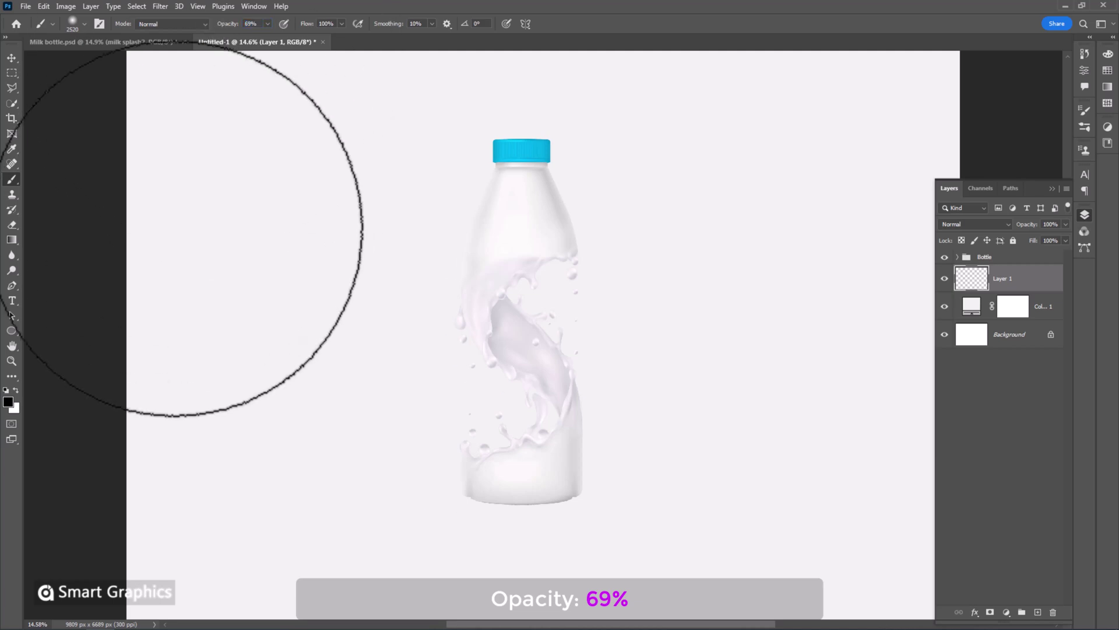
pyautogui.click(9, 402)
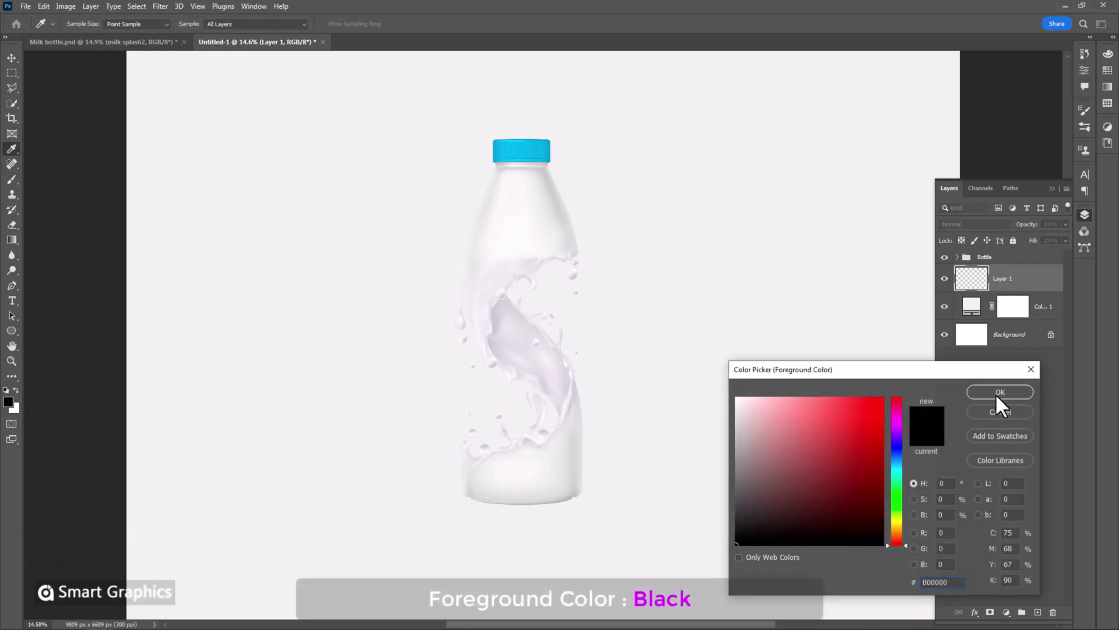
pyautogui.click(997, 393)
pyautogui.click(373, 304)
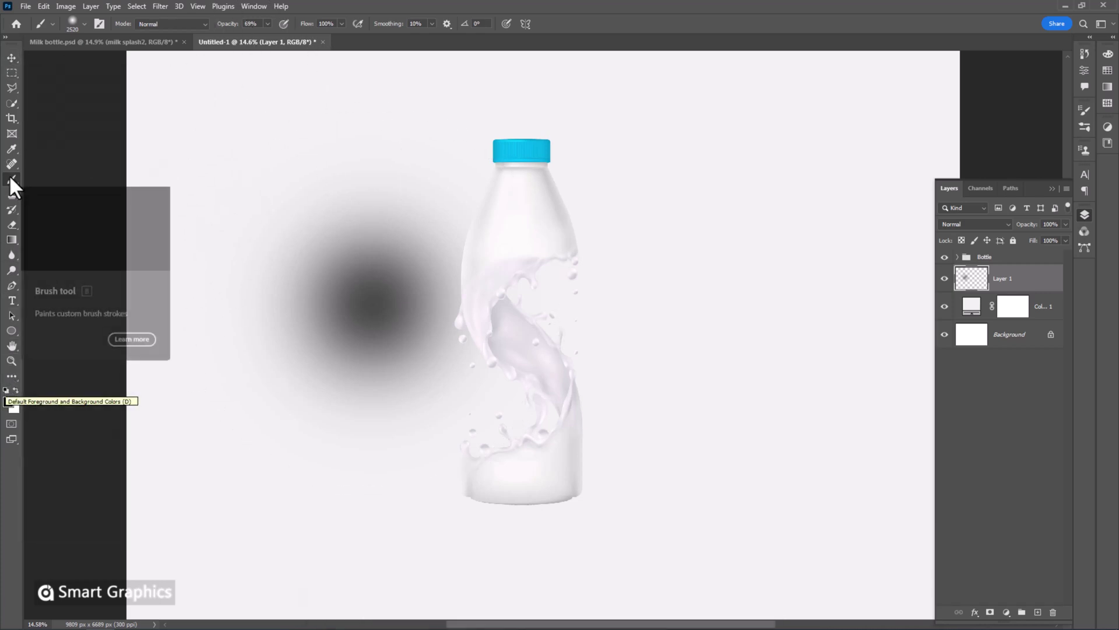
# Darken the centre of the black dab with one dab of a 1102 px soft brush at 100% opacity
pyautogui.rightClick(470, 279)
pyautogui.moveTo(591, 305); pyautogui.dragTo(586, 304)
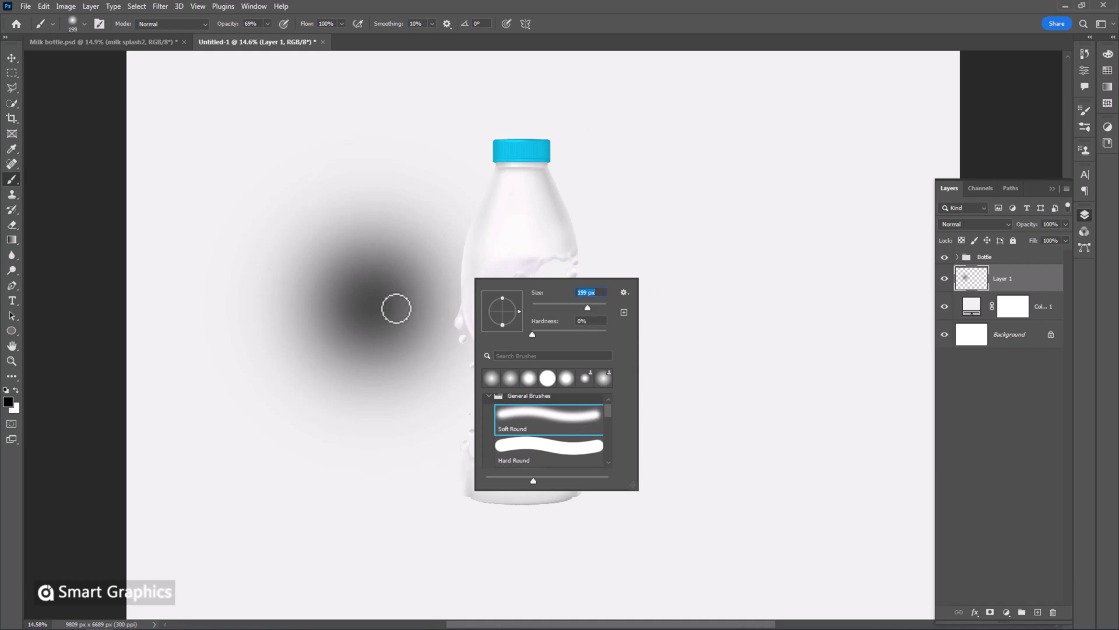
pyautogui.click(598, 308)
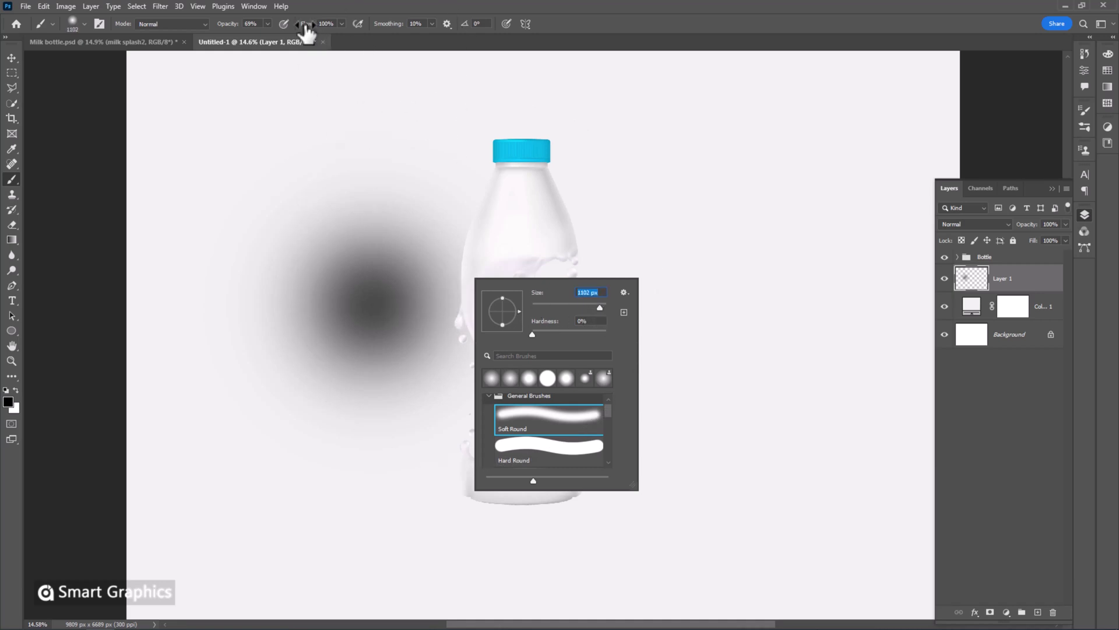
pyautogui.moveTo(236, 24); pyautogui.dragTo(257, 24)
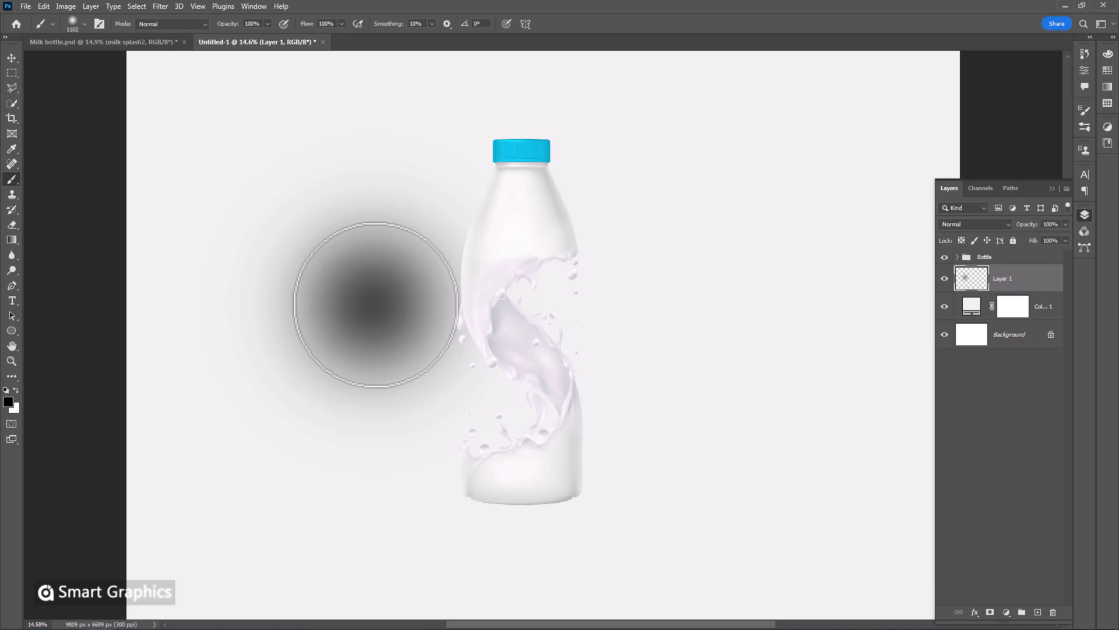
pyautogui.click(376, 305)
# Free-transform the black dab to about 13% height and place it beneath the bottle's base as a flat shadow
pyautogui.hotkey('ctrl', 't')
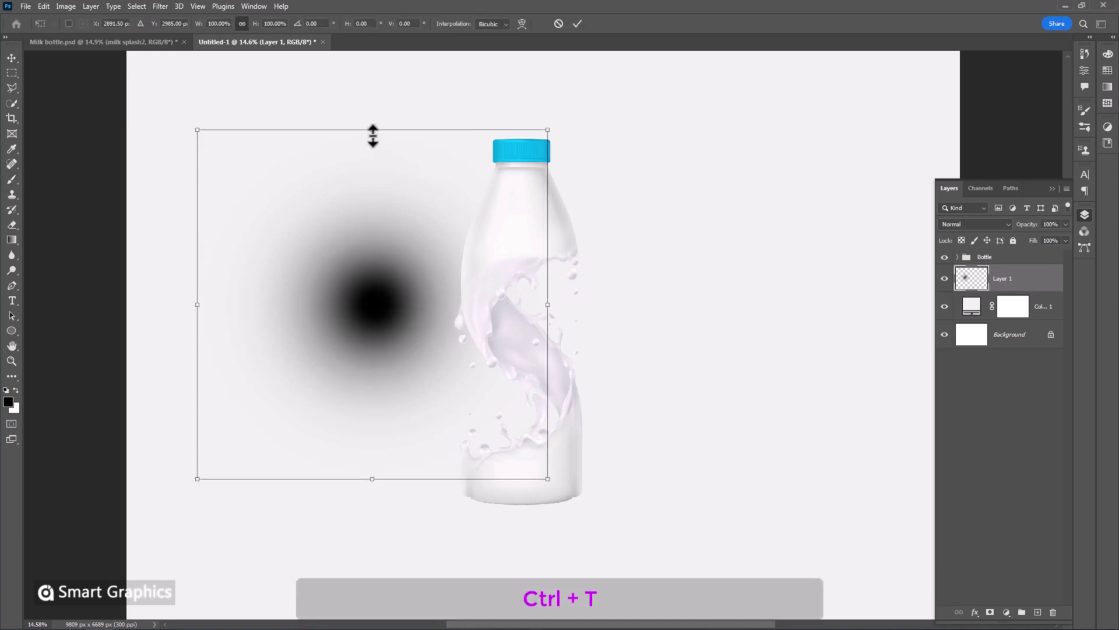
pyautogui.moveTo(373, 136); pyautogui.dragTo(545, 513)
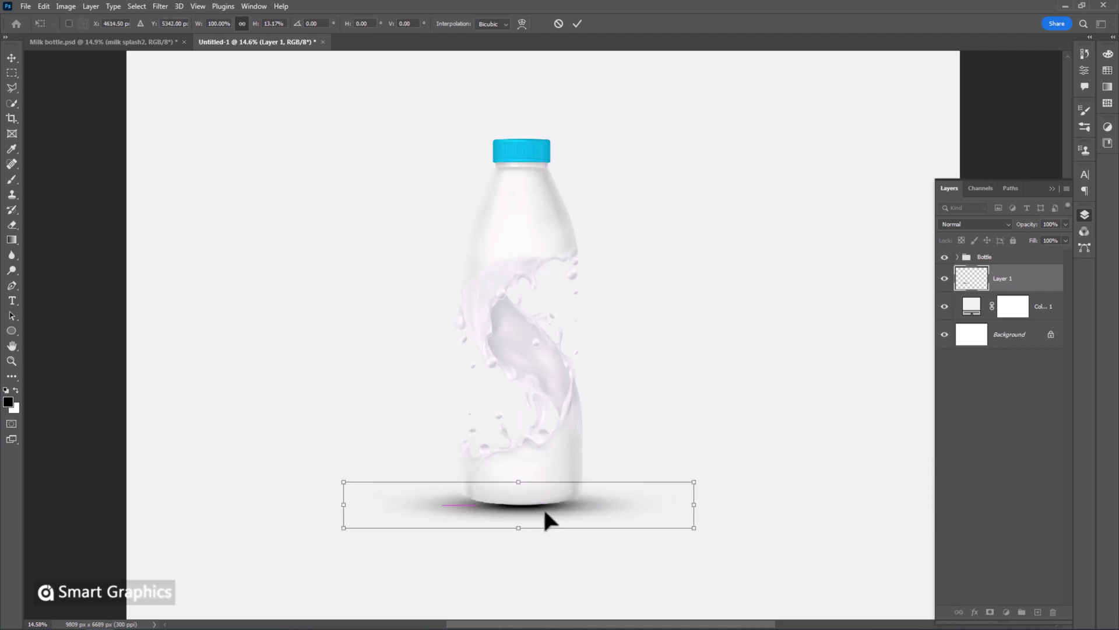
pyautogui.hotkey('shift', 'Up')
pyautogui.hotkey('shift', 'Up')
pyautogui.hotkey('shift', 'Up')
pyautogui.hotkey('shift', 'Up')
pyautogui.hotkey('shift', 'Up')
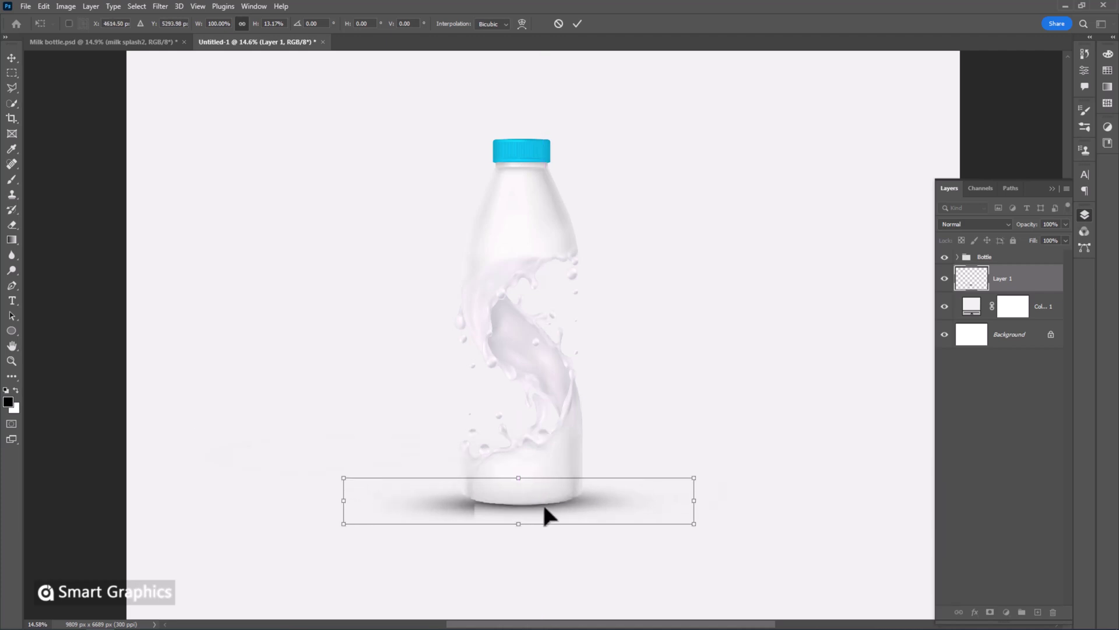
# Warp the shadow so its middle curves slightly downward along the bottle's base, and apply the transformation
pyautogui.rightClick(541, 510)
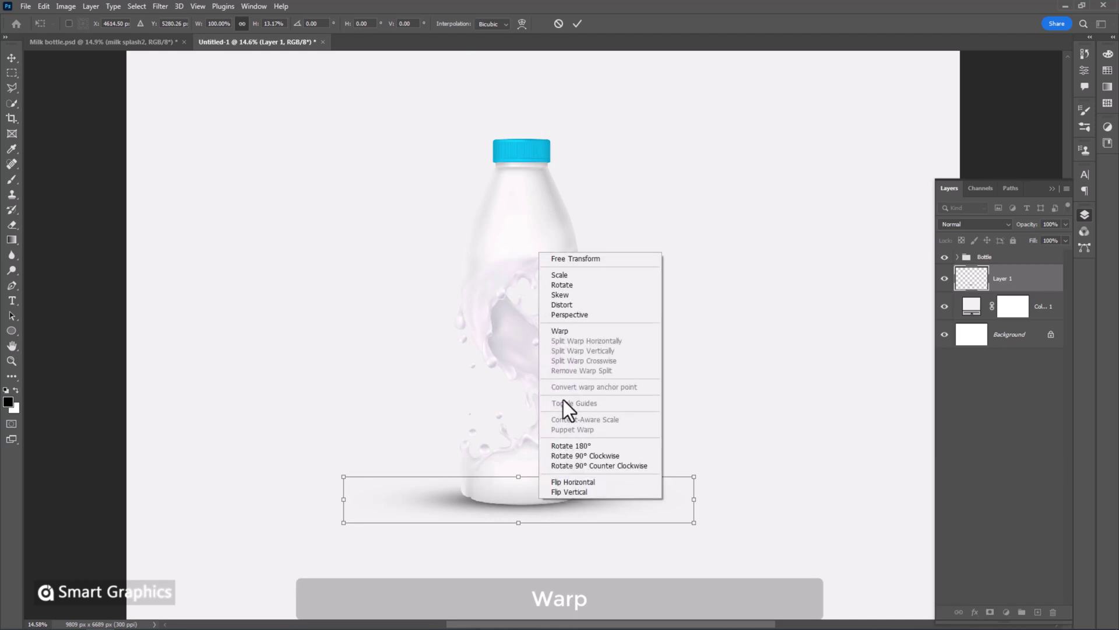
pyautogui.click(567, 329)
pyautogui.moveTo(523, 521)
pyautogui.mouseDown()
pyautogui.moveTo(501, 511)
pyautogui.moveTo(509, 516)
pyautogui.moveTo(520, 481)
pyautogui.moveTo(520, 516)
pyautogui.mouseUp()
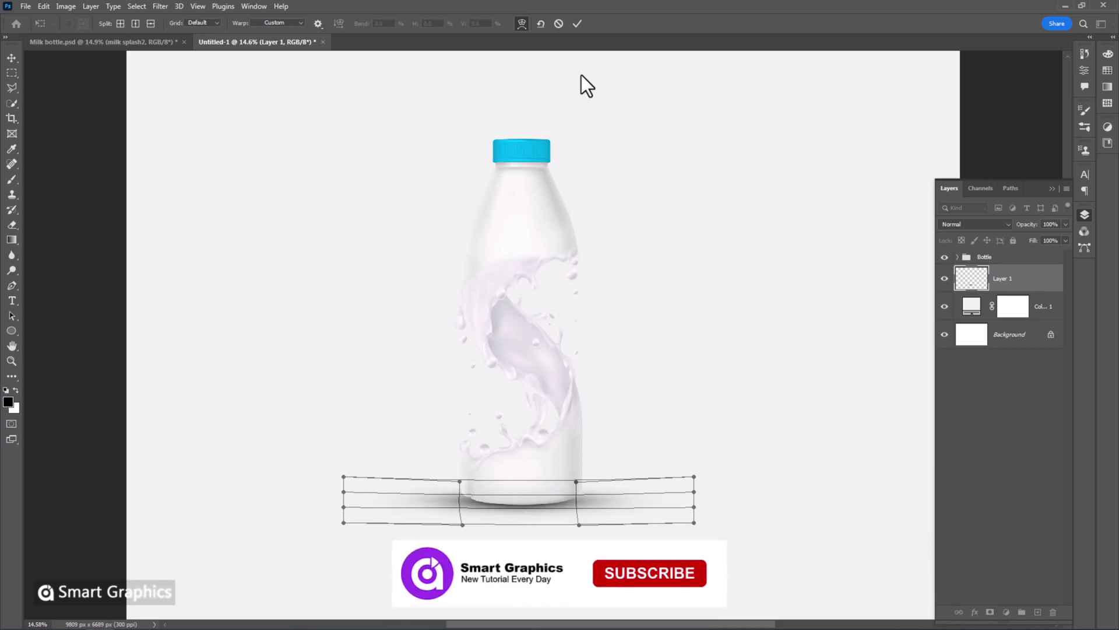
pyautogui.click(577, 24)
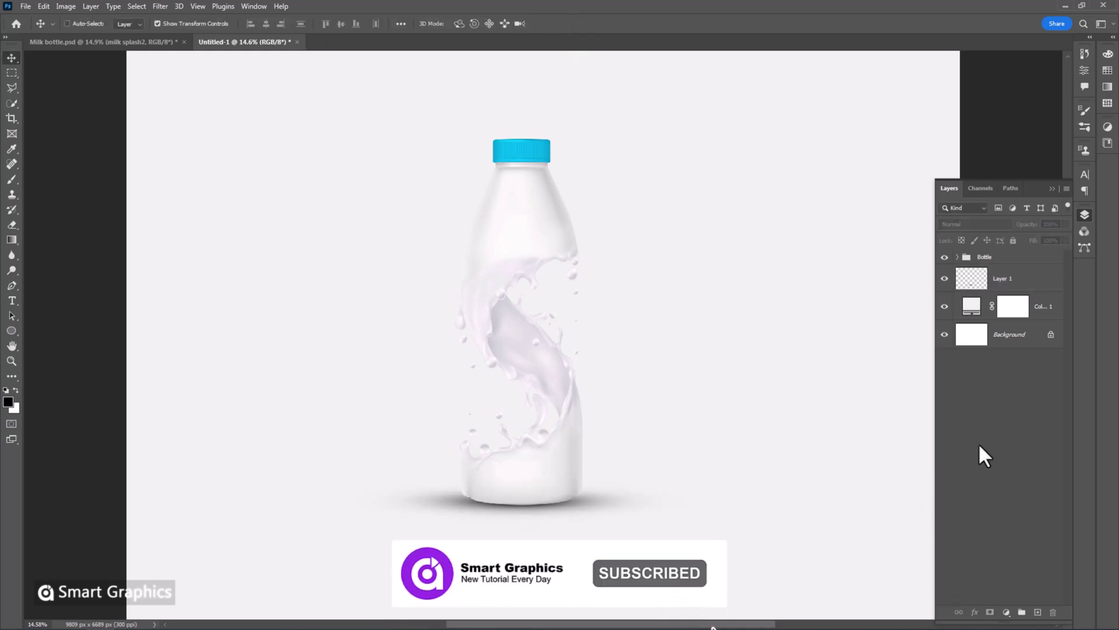
# Paint a dark contact shadow along the bottle's bottom edge on the shadow layer with a 210 px soft black brush
pyautogui.click(1014, 287)
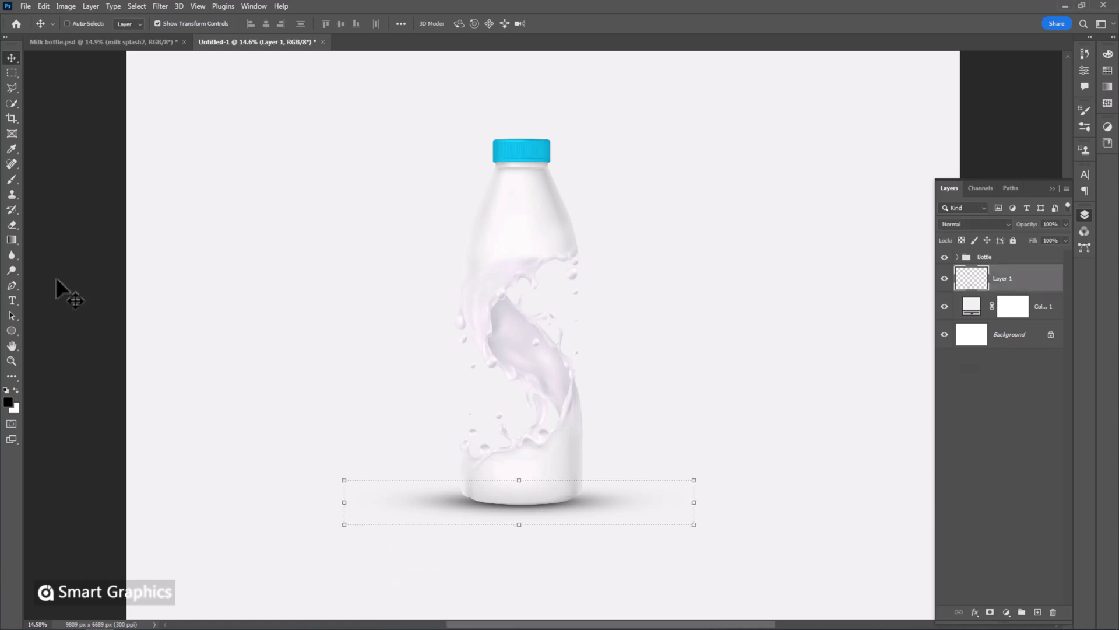
pyautogui.press('b')
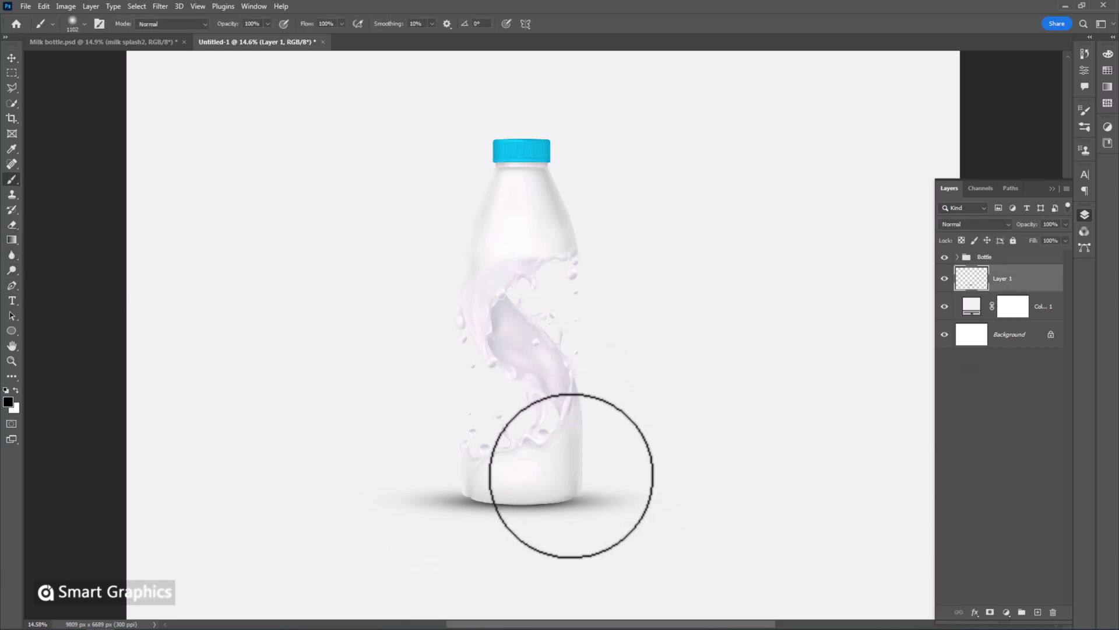
pyautogui.scroll(3, 540, 513)
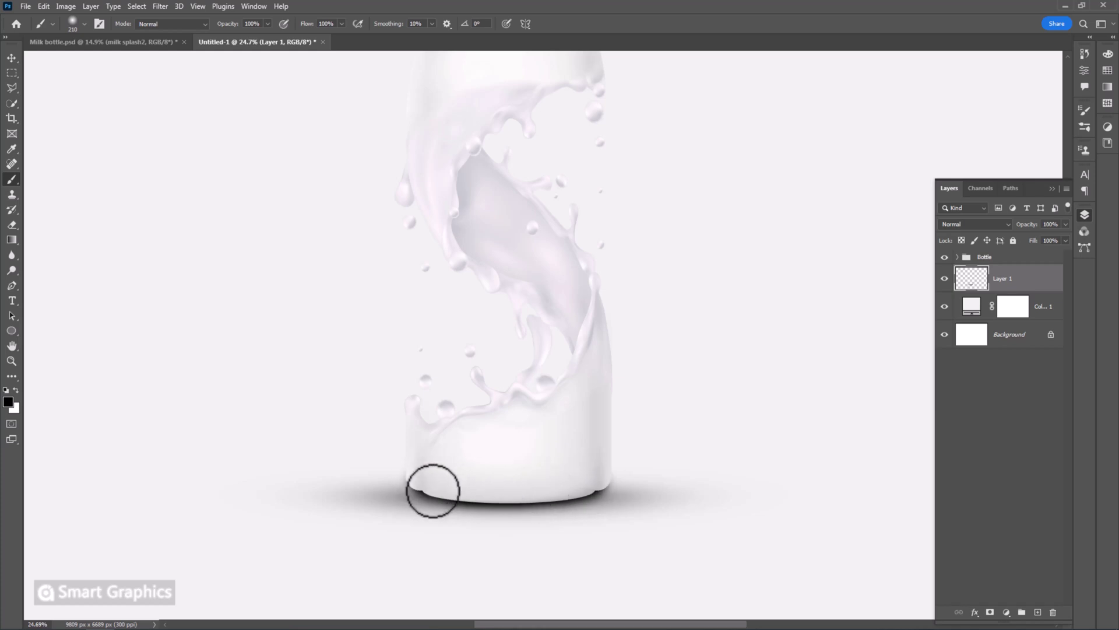
pyautogui.scroll(-5, 489, 475)
pyautogui.scroll(2, 488, 475)
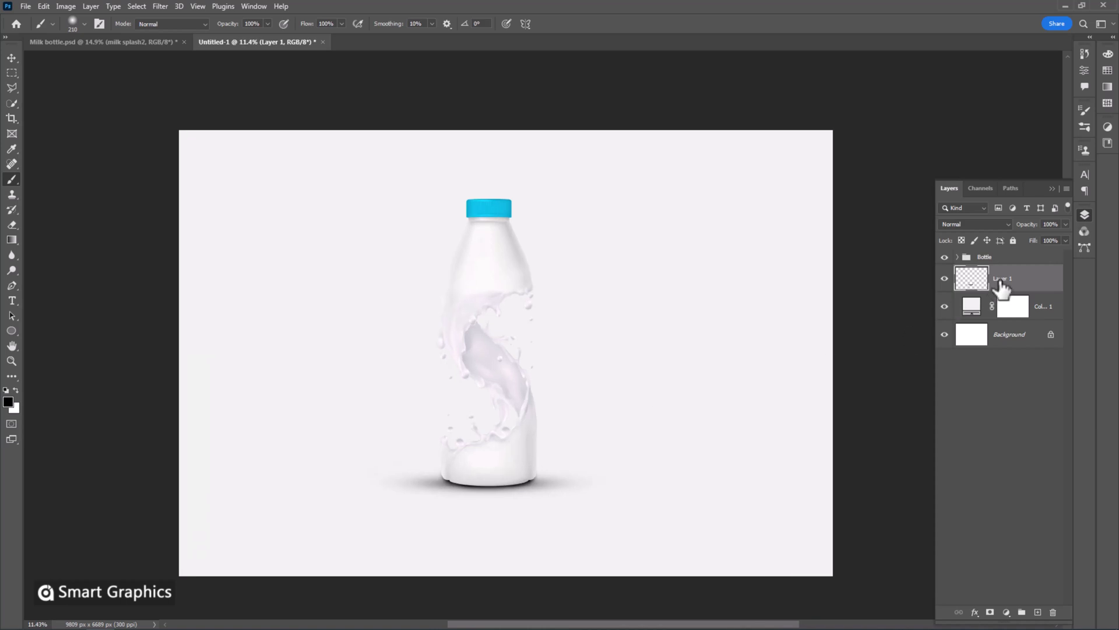
# Reduce the shadow layer's fill to 75%
pyautogui.moveTo(1031, 239); pyautogui.dragTo(1014, 240)
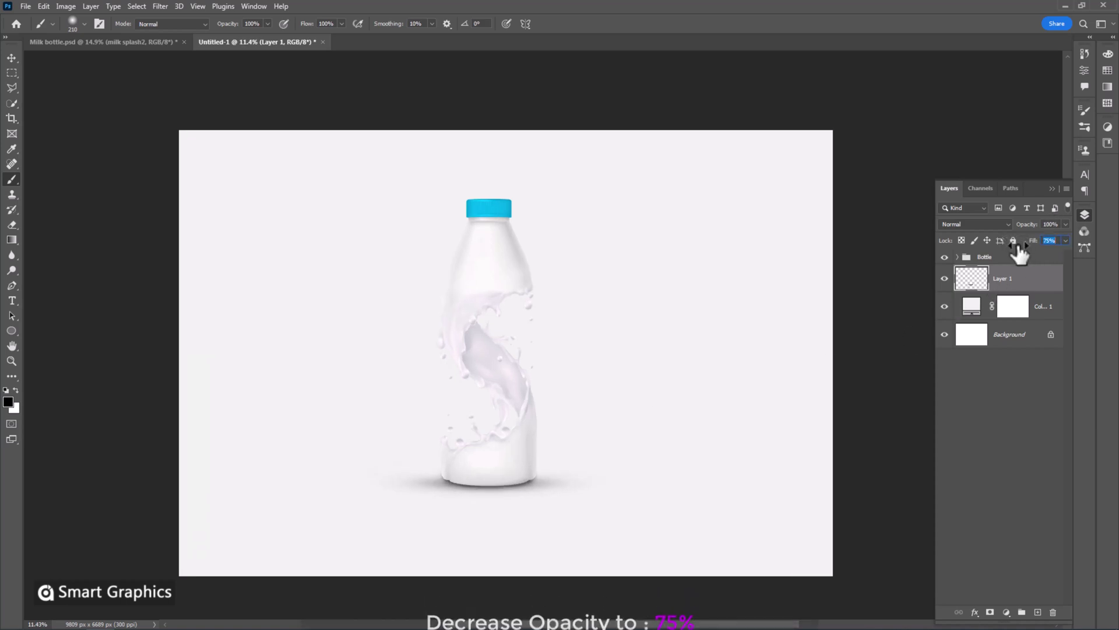
pyautogui.click(1020, 399)
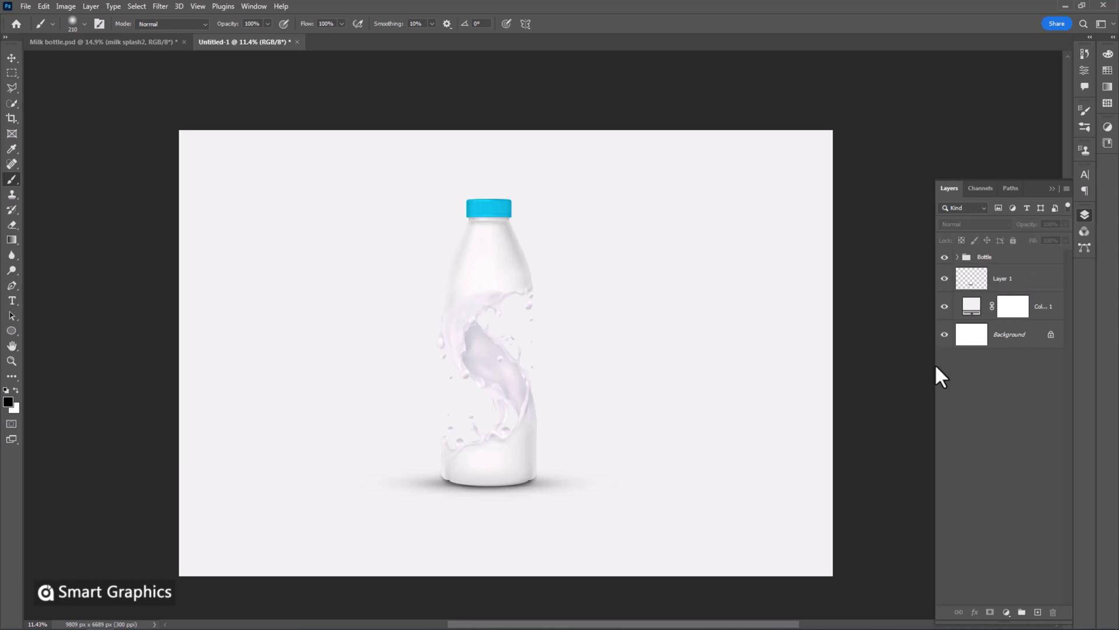
pyautogui.press('v')
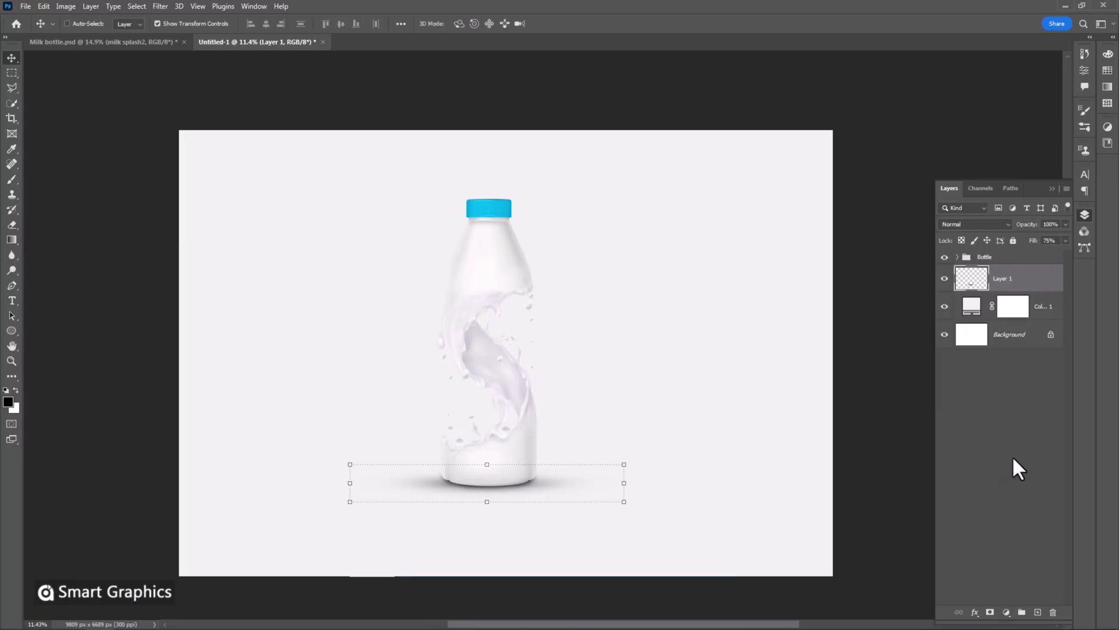
# Above the solid colour layer, draw a blue Pen shape triangle from the canvas's top-right corner to left of the bottle's base and straight to the right edge
pyautogui.click(1043, 314)
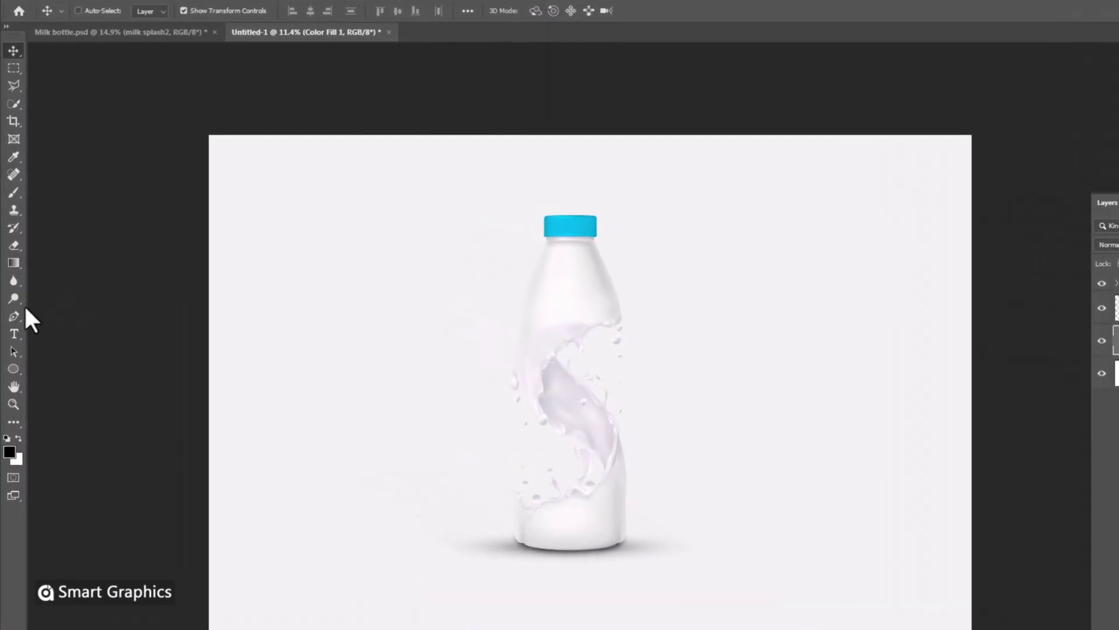
pyautogui.click(11, 286)
pyautogui.click(100, 10)
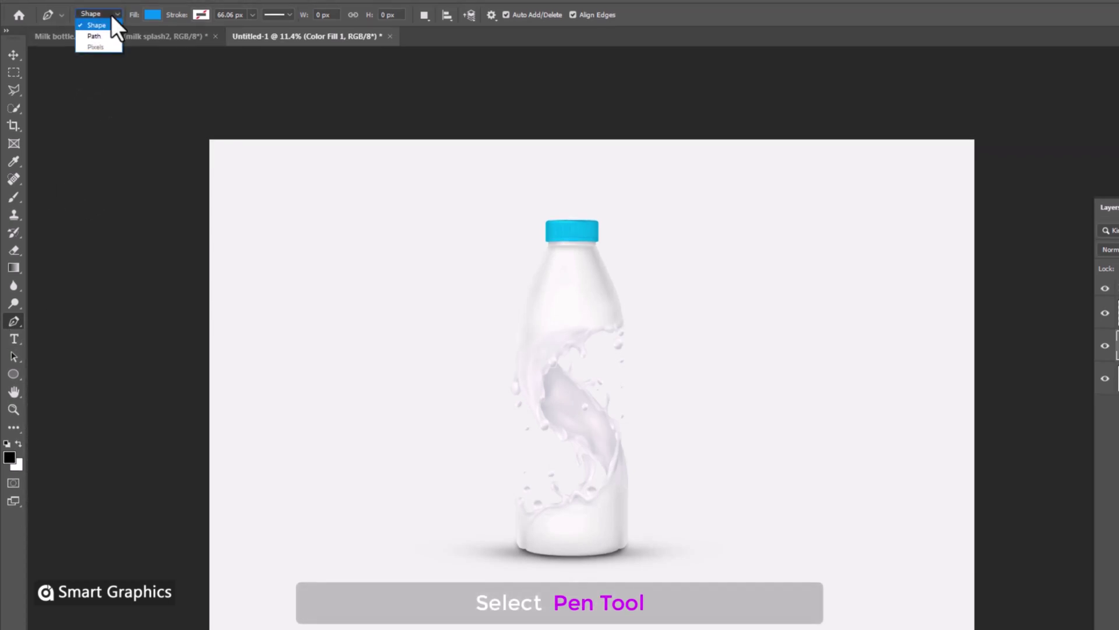
pyautogui.click(104, 32)
pyautogui.click(153, 21)
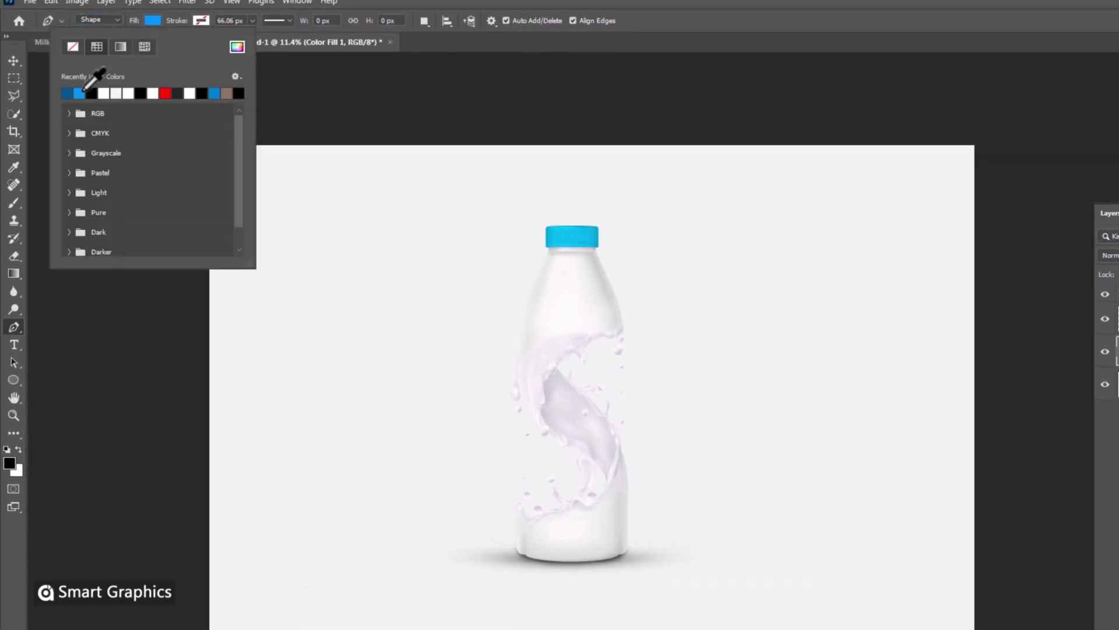
pyautogui.press('Escape')
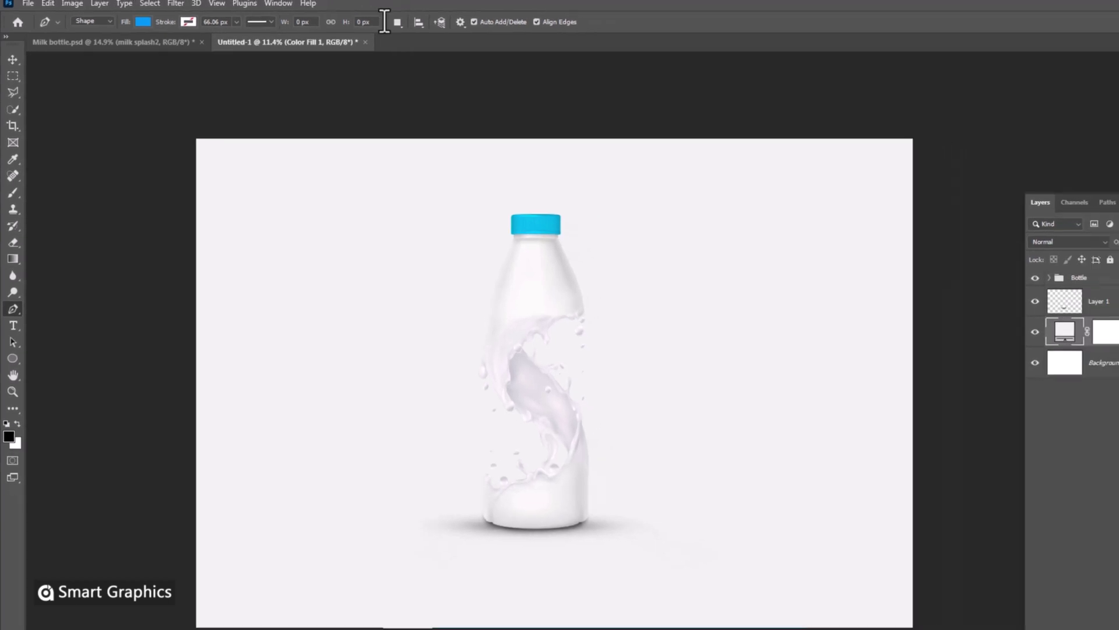
pyautogui.click(835, 132)
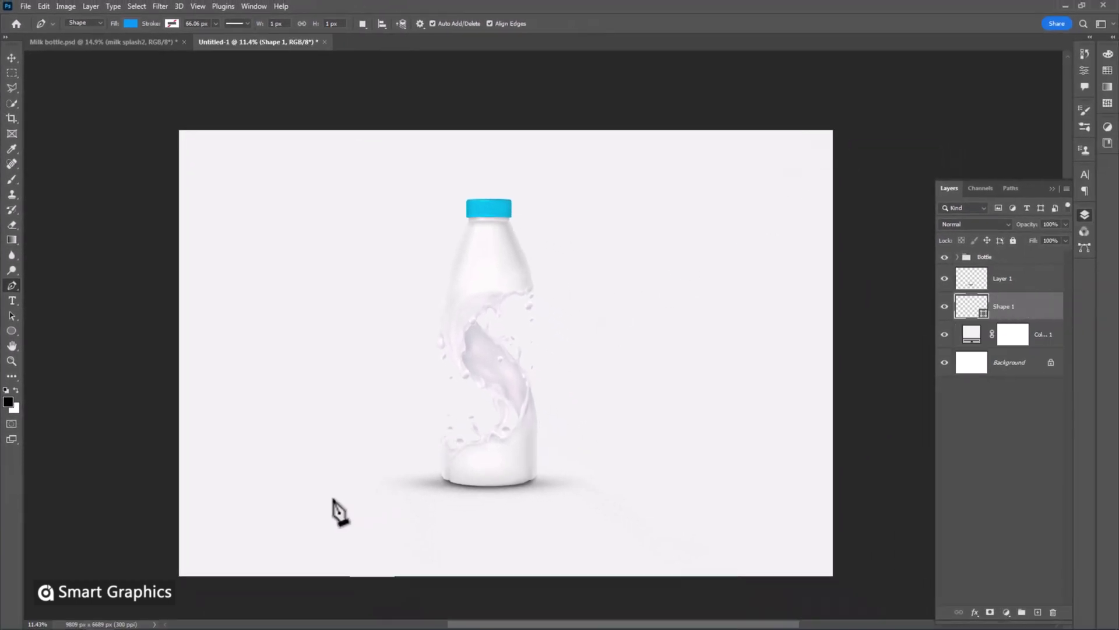
pyautogui.click(311, 497)
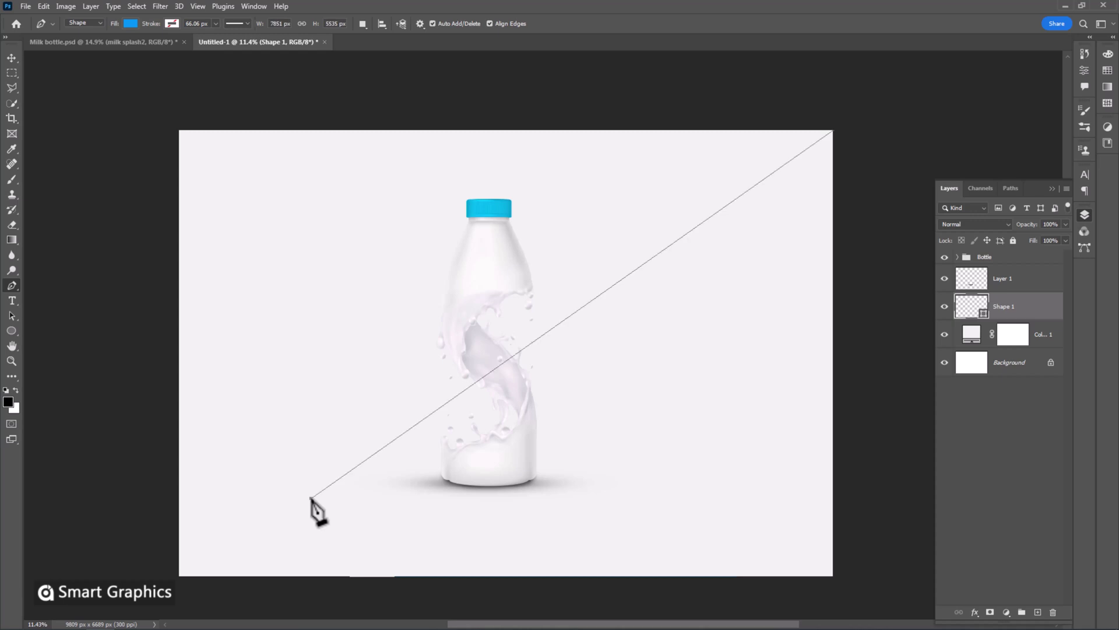
pyautogui.keyDown('shift'); pyautogui.click(836, 499); pyautogui.keyUp('shift')
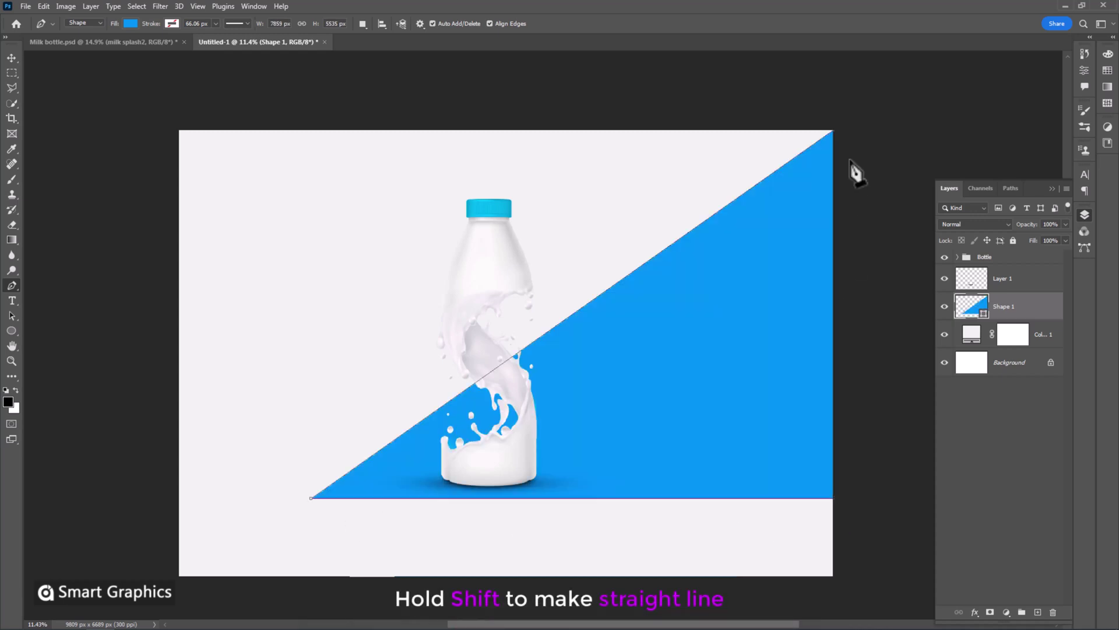
pyautogui.click(835, 133)
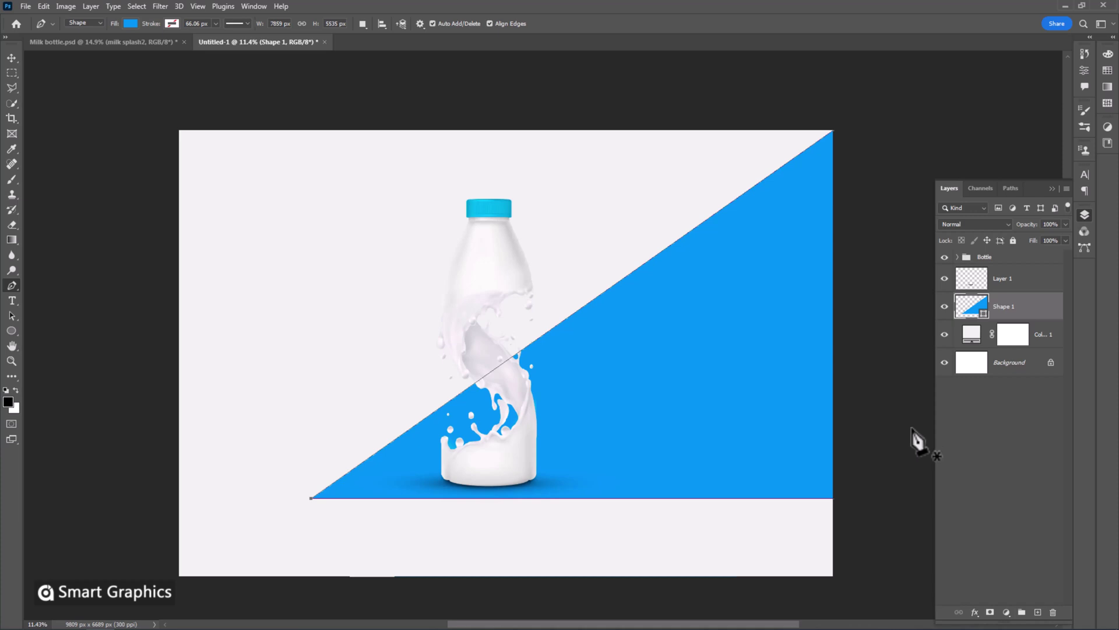
# Above the solid colour layer, draw a four-sided blue Pen shape from the triangle's lower edge down past the canvas's bottom and right edges
pyautogui.click(1048, 342)
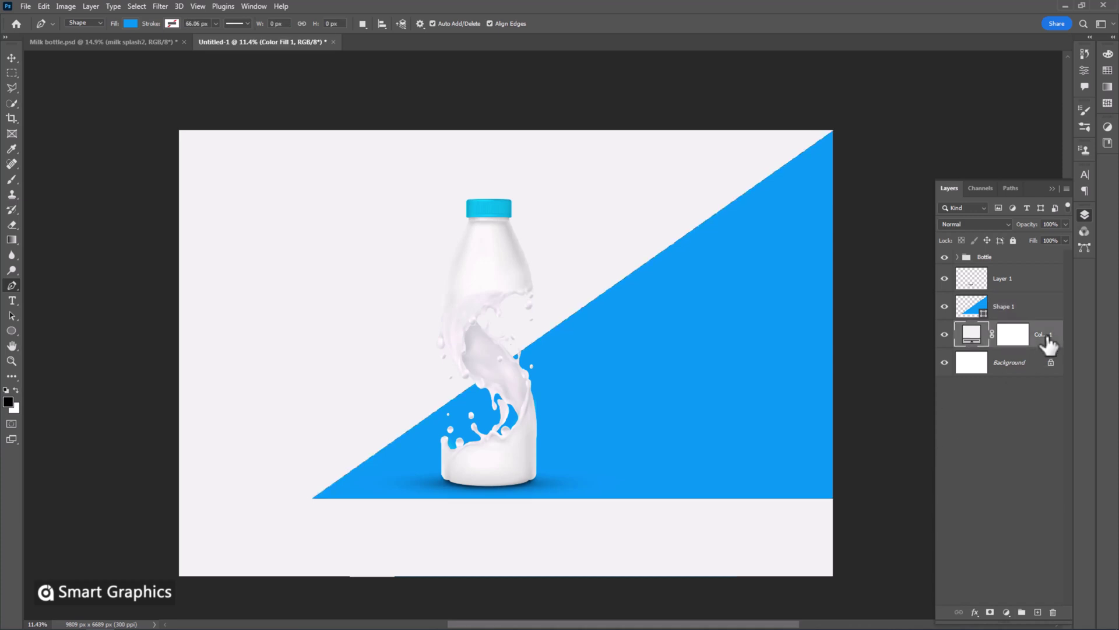
pyautogui.click(313, 498)
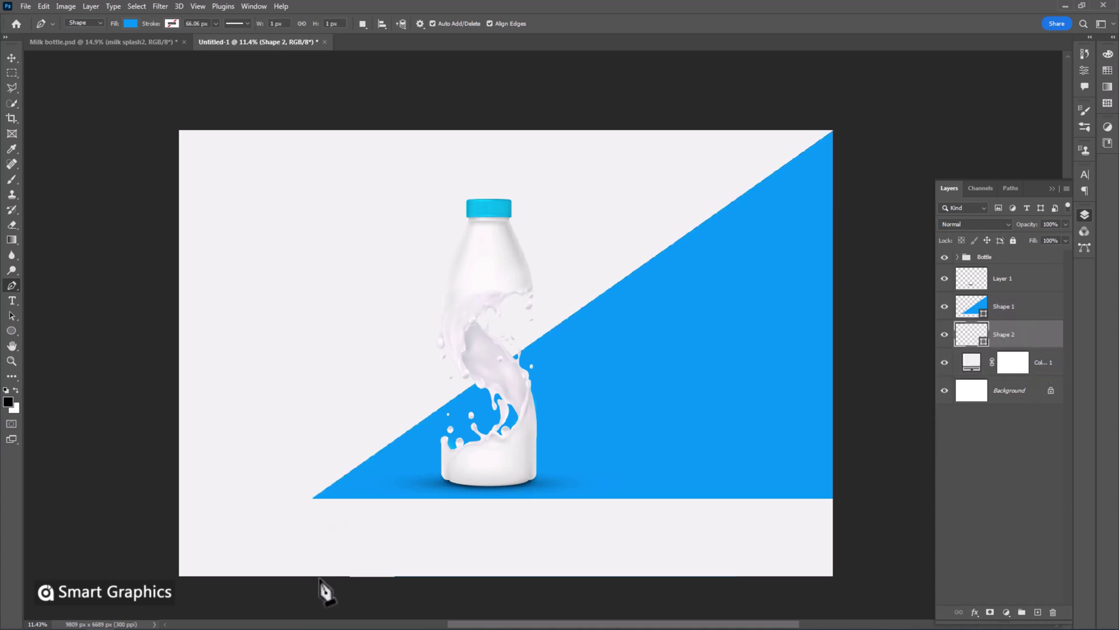
pyautogui.click(317, 579)
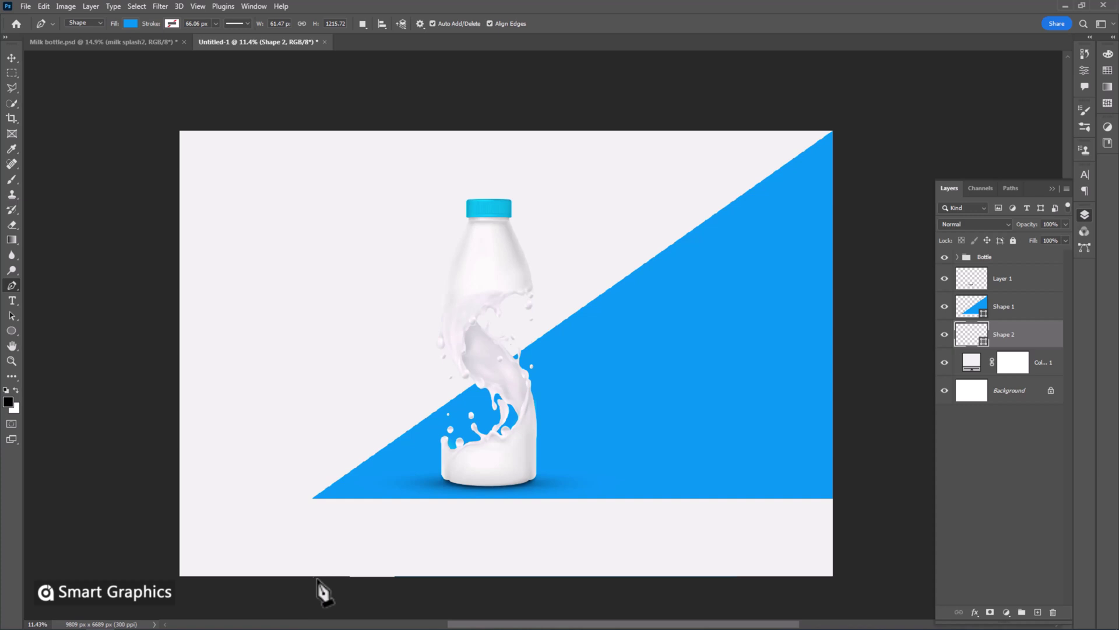
pyautogui.click(842, 579)
pyautogui.click(843, 498)
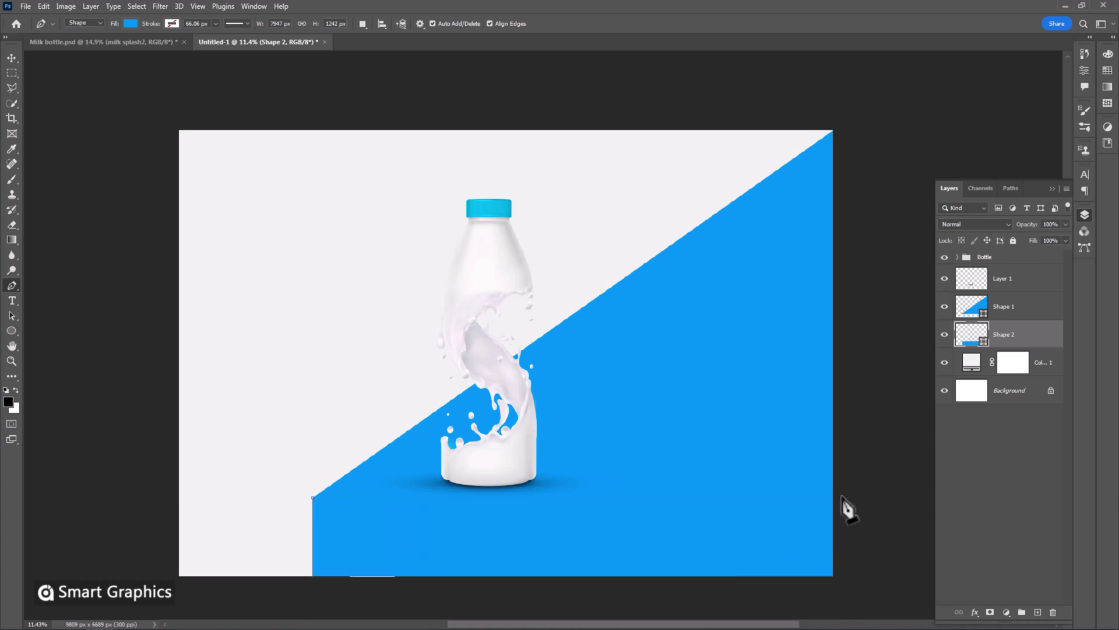
pyautogui.click(313, 498)
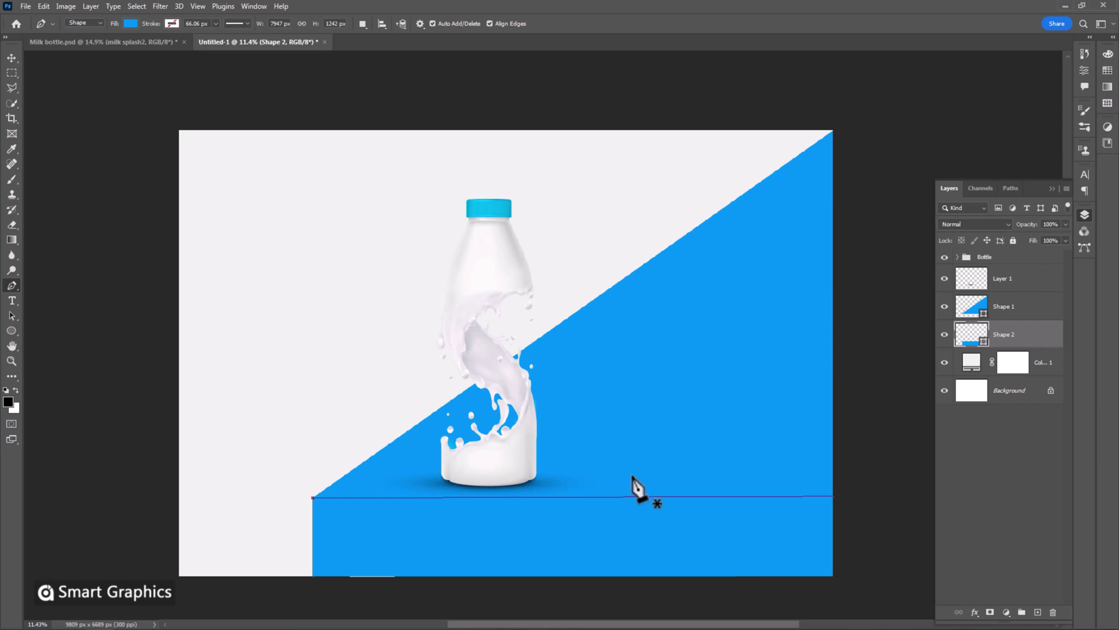
# Recolour the block shape beneath the triangle to the darker blue 015699
pyautogui.doubleClick(979, 335)
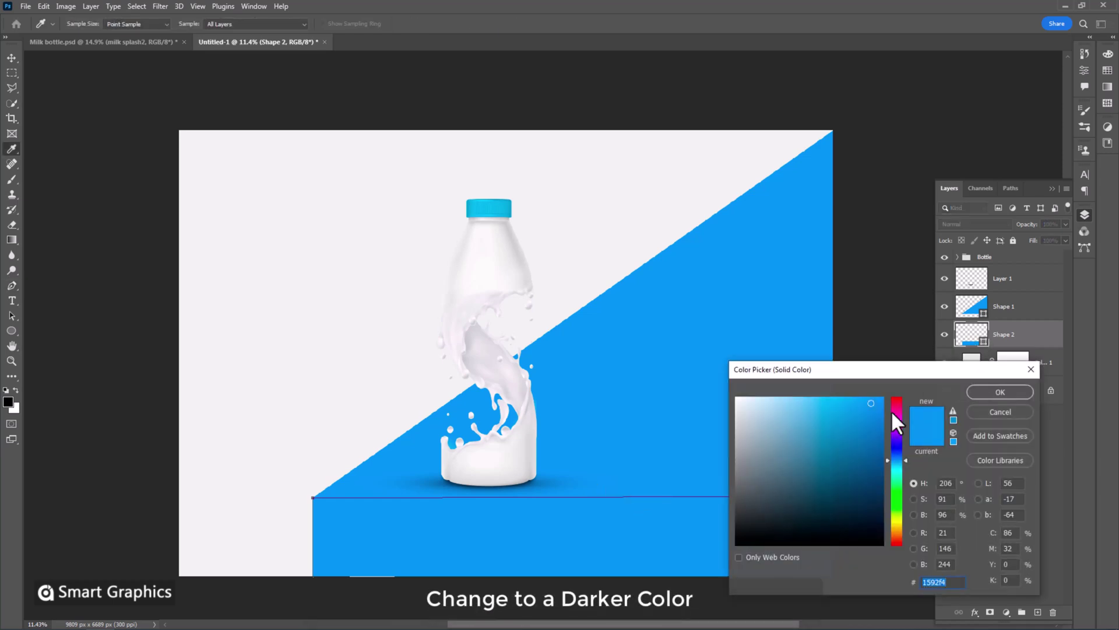
pyautogui.moveTo(872, 431); pyautogui.dragTo(883, 456)
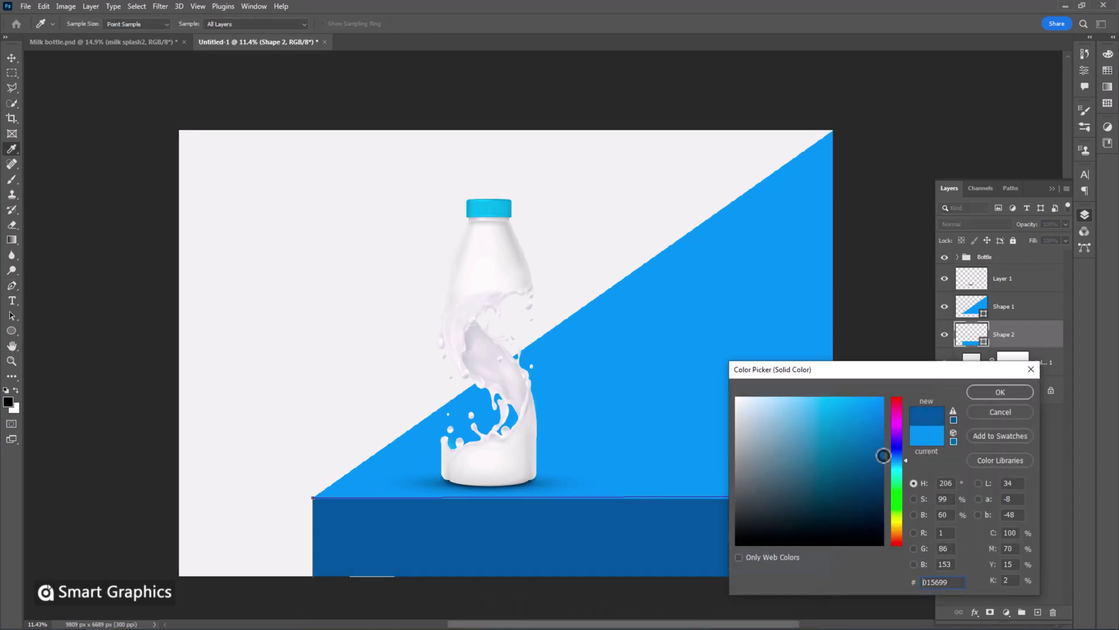
pyautogui.click(991, 393)
# Recolour the triangle shape with the cyan sampled from the bottle's cap
pyautogui.hotkey('ctrl', '0')
pyautogui.keyDown('ctrl'); pyautogui.click(649, 430); pyautogui.keyUp('ctrl')
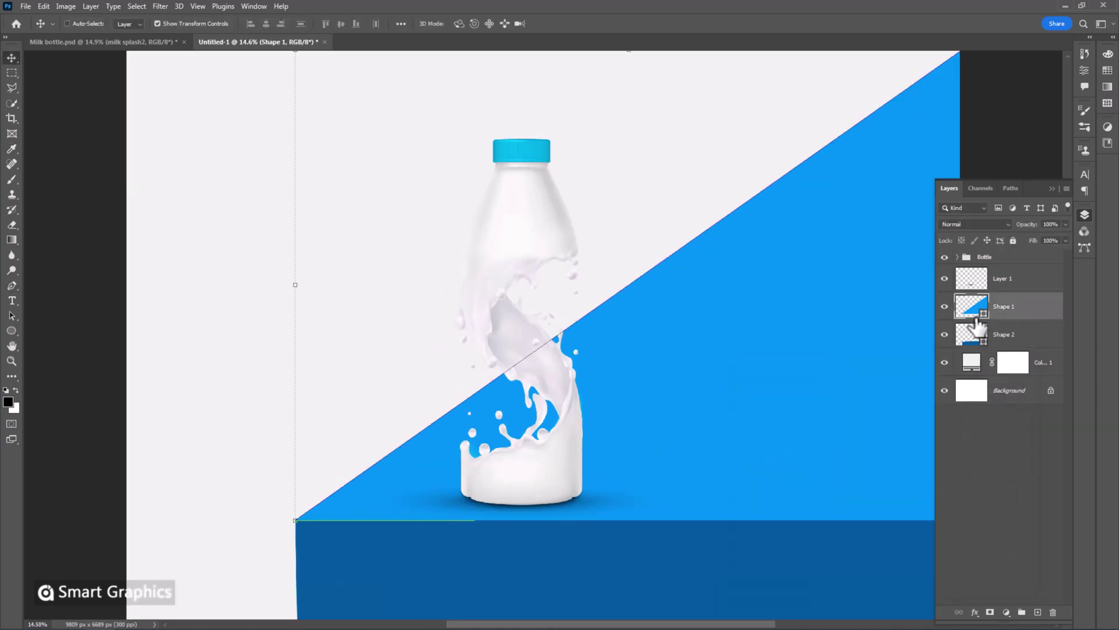
pyautogui.doubleClick(971, 306)
pyautogui.click(543, 147)
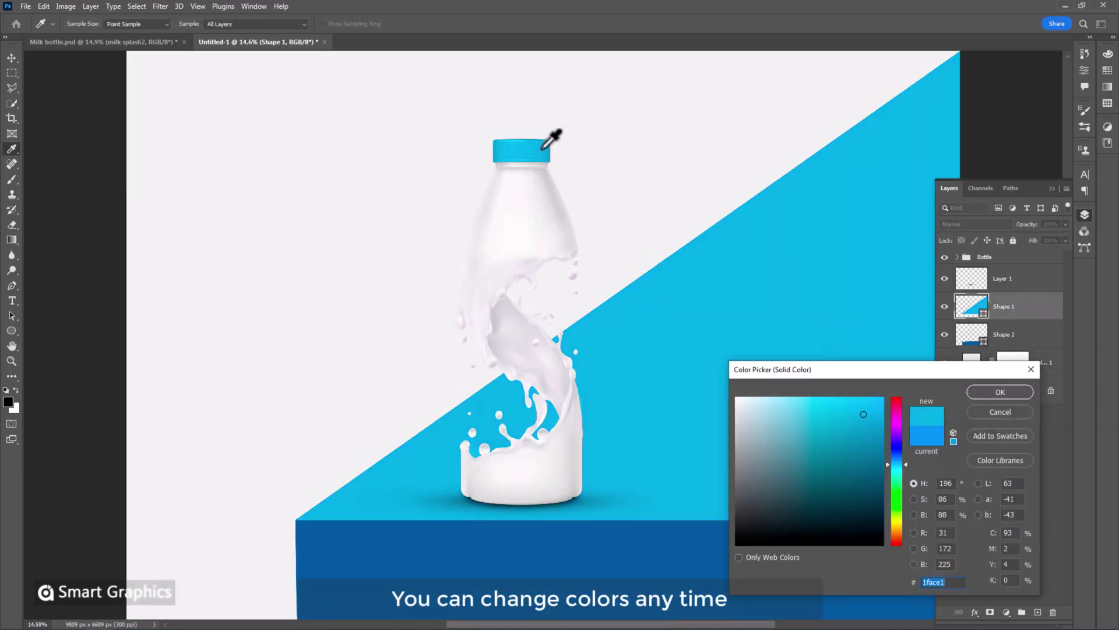
pyautogui.click(993, 393)
# Recolour the lower block shape to a dark teal by sampling the triangle's cyan and darkening it, and deselect all layers
pyautogui.doubleClick(971, 333)
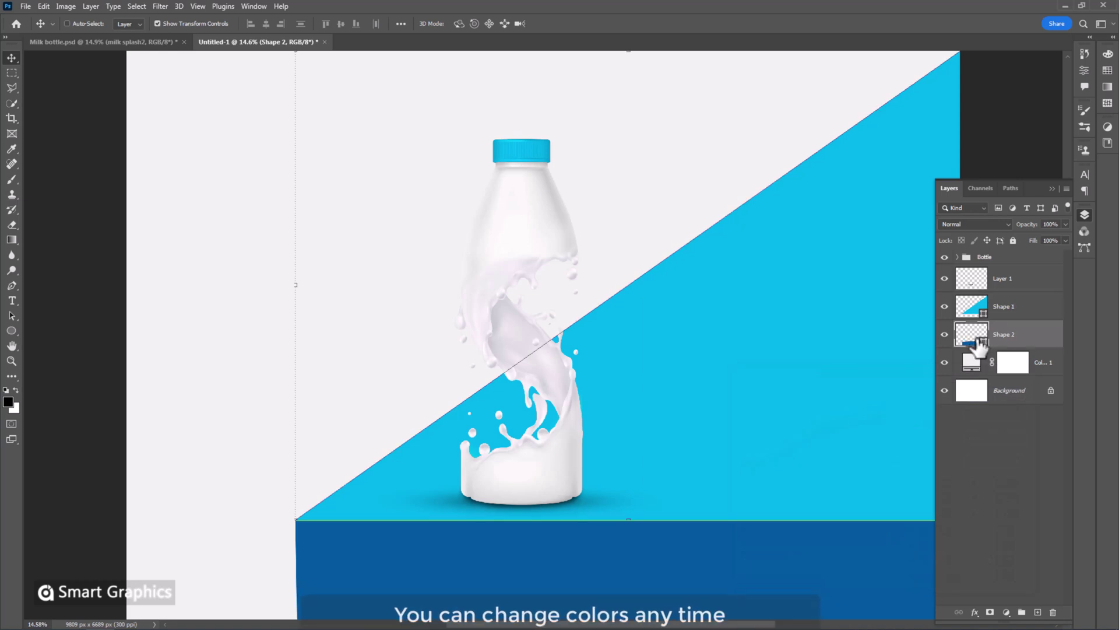
pyautogui.click(692, 409)
pyautogui.moveTo(880, 456); pyautogui.dragTo(883, 477)
pyautogui.click(999, 392)
pyautogui.press('v')
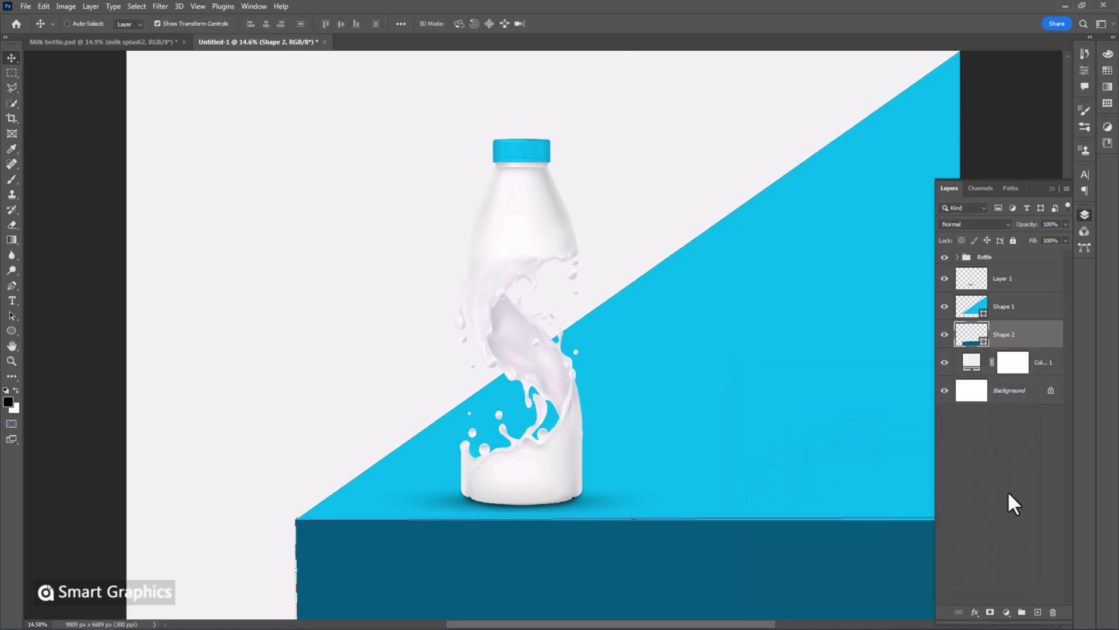
pyautogui.click(1008, 499)
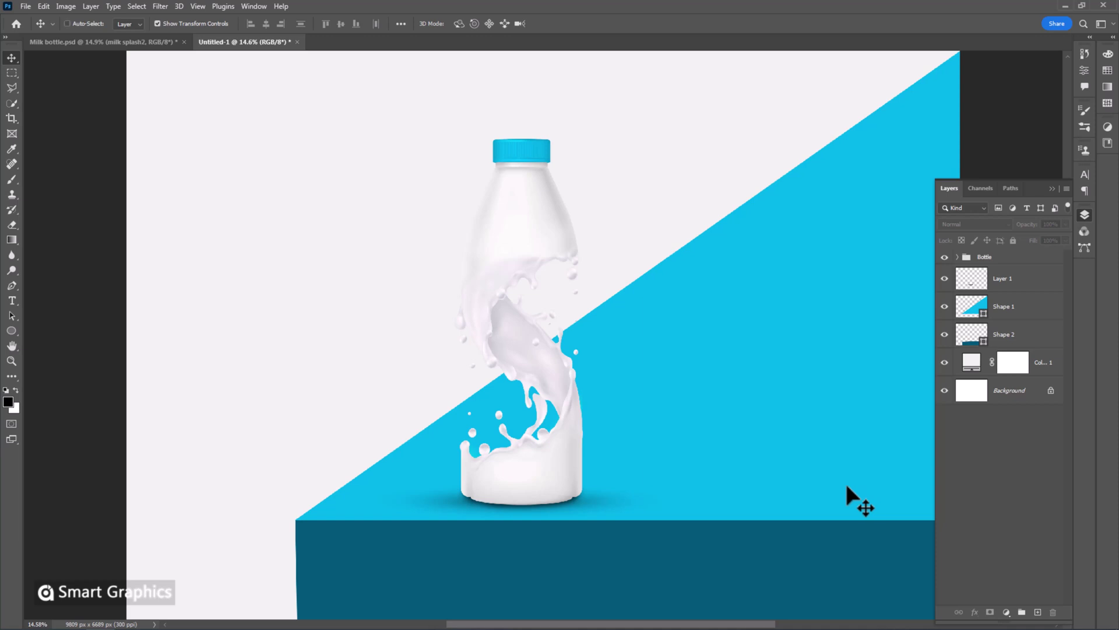